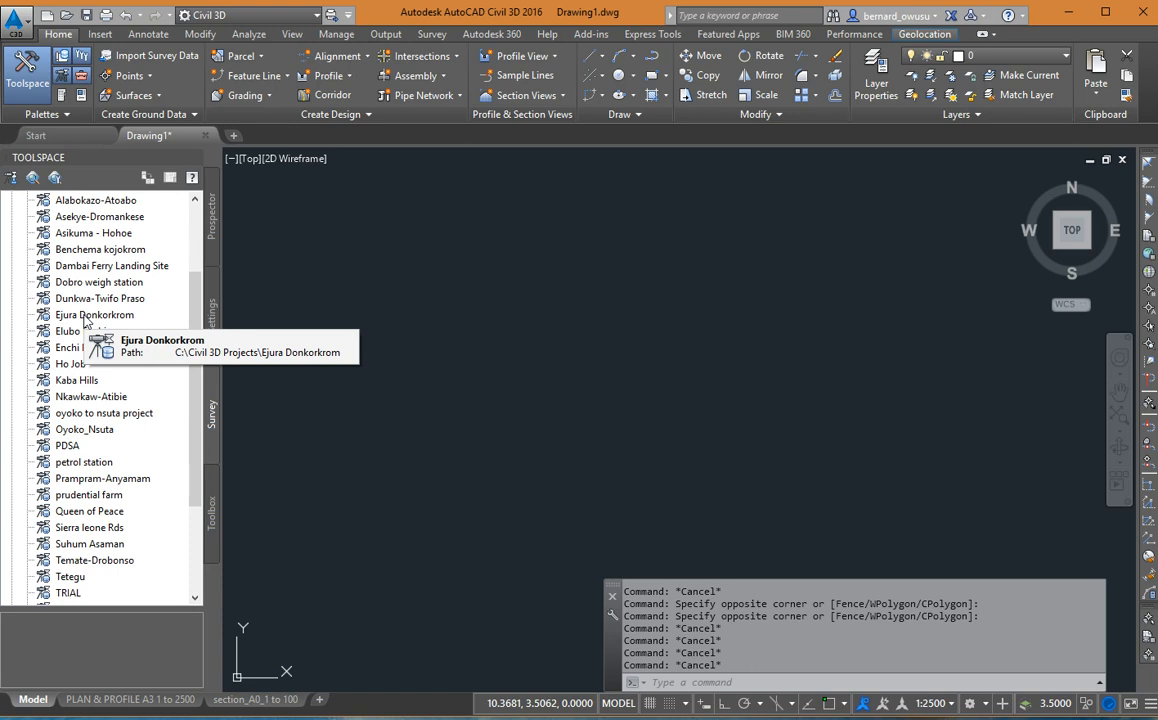
Examine the prefix entries in the GHA CODES figure prefix database, enlarging its manager window to show every row, and close it without changes
scroll(155, 470, "down", 3)
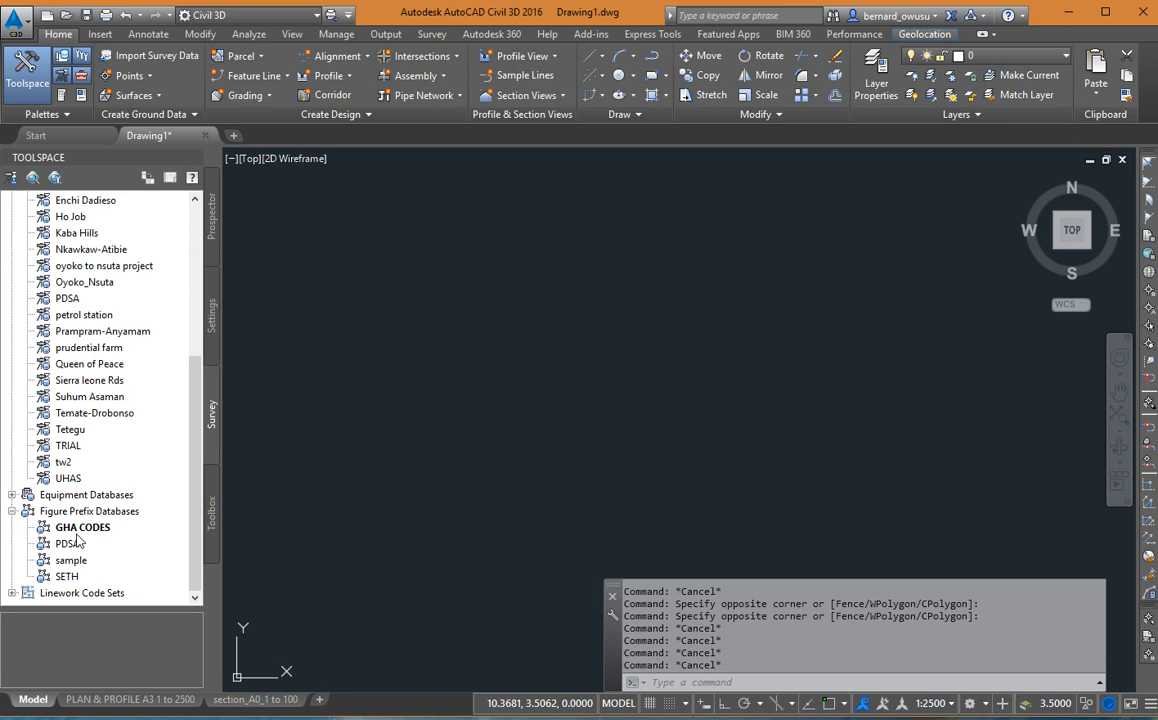
right_click(103, 528)
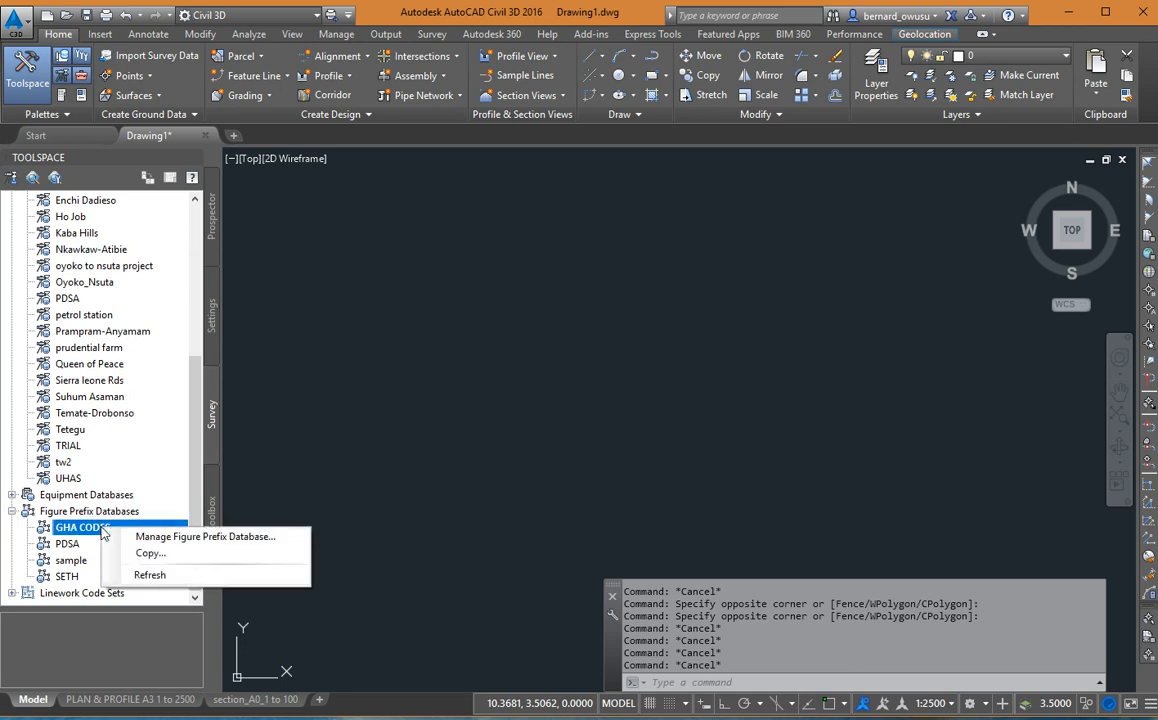
left_click(68, 544)
right_click(85, 526)
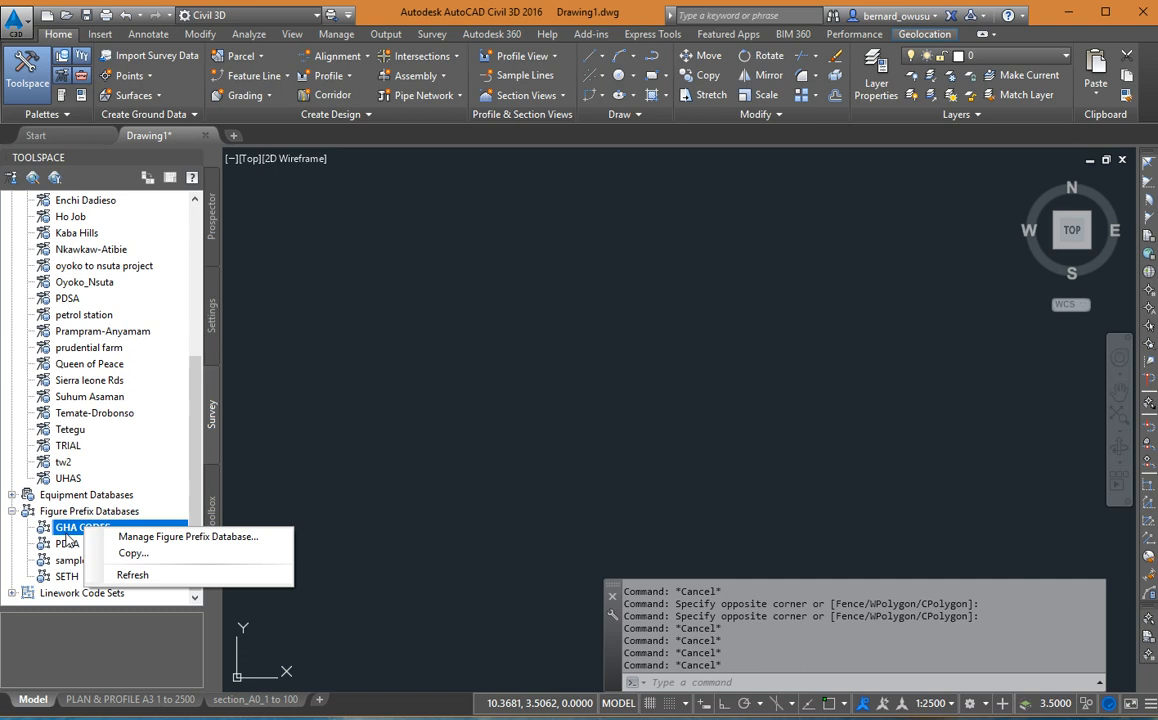
left_click(190, 537)
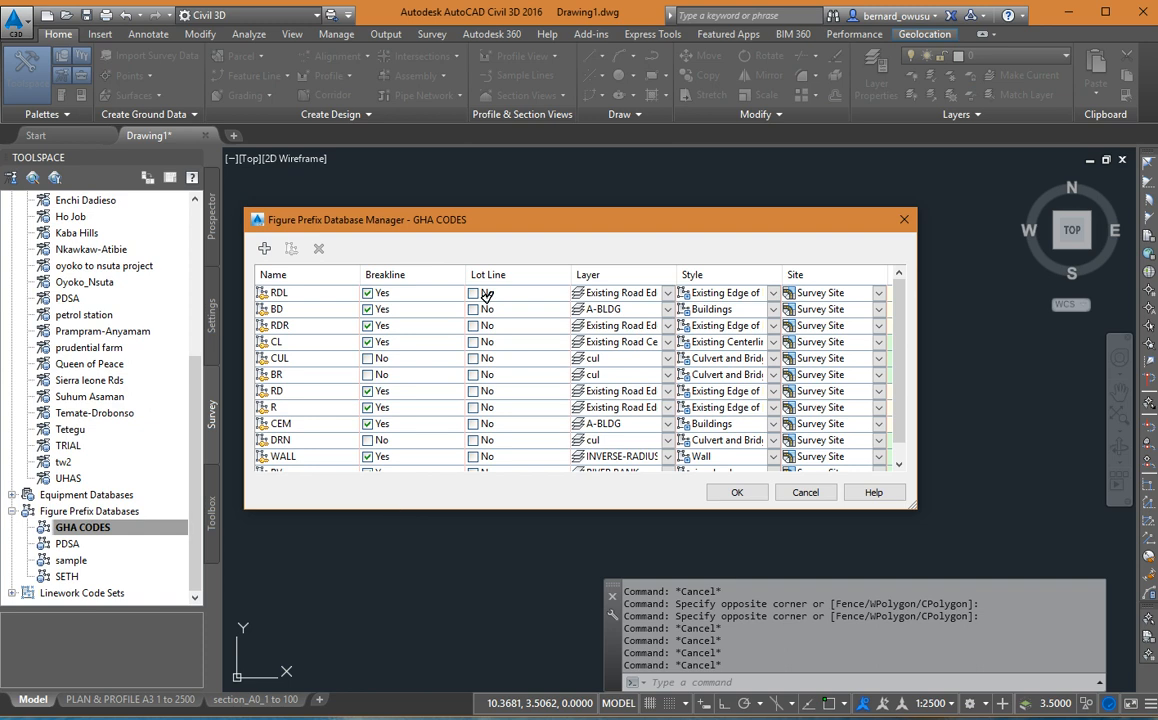
left_click_drag(490, 514, 478, 644)
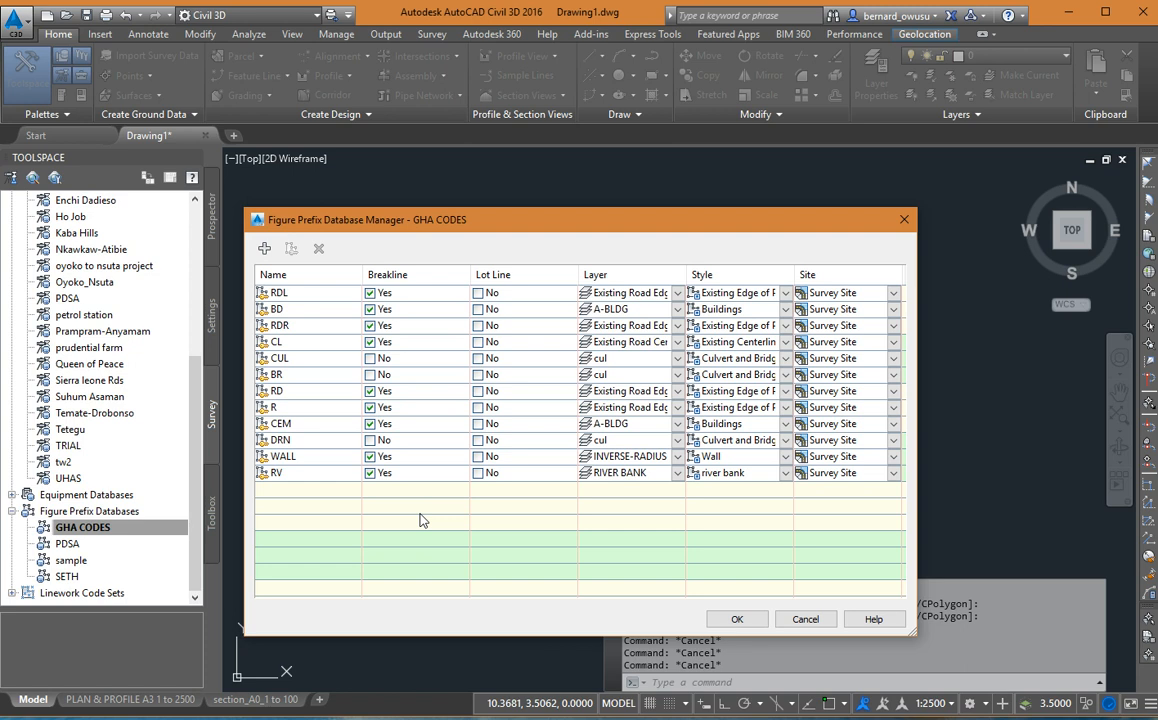
left_click(804, 619)
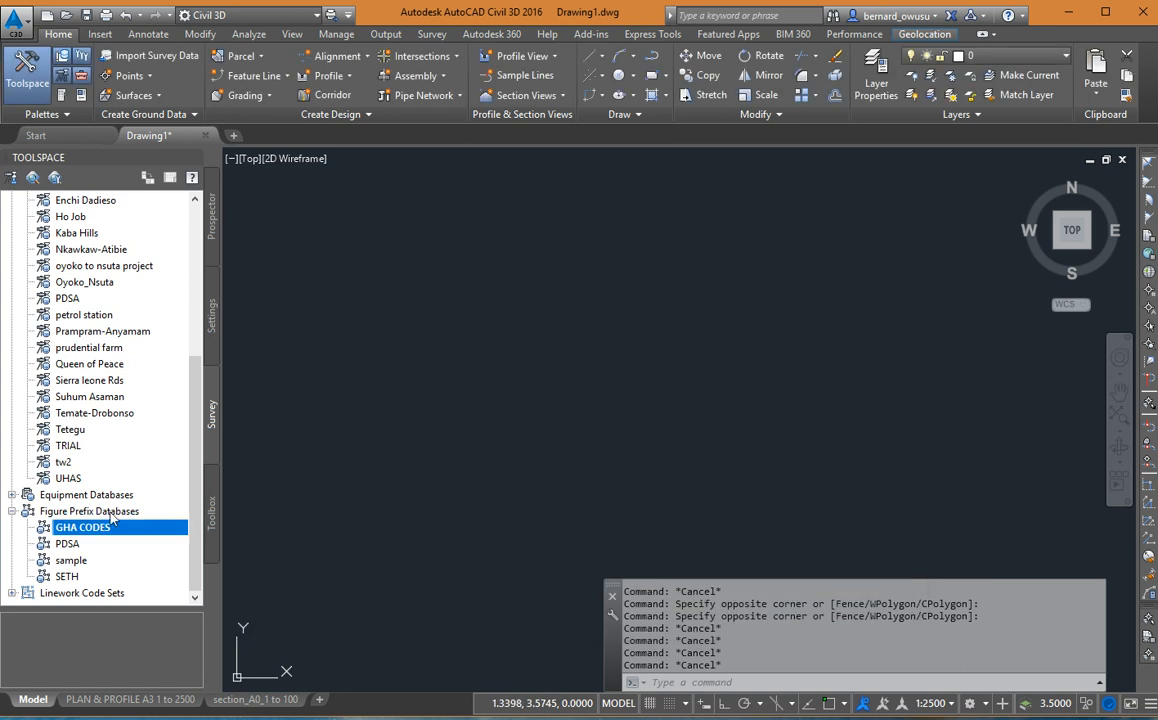
right_click(110, 511)
left_click(146, 526)
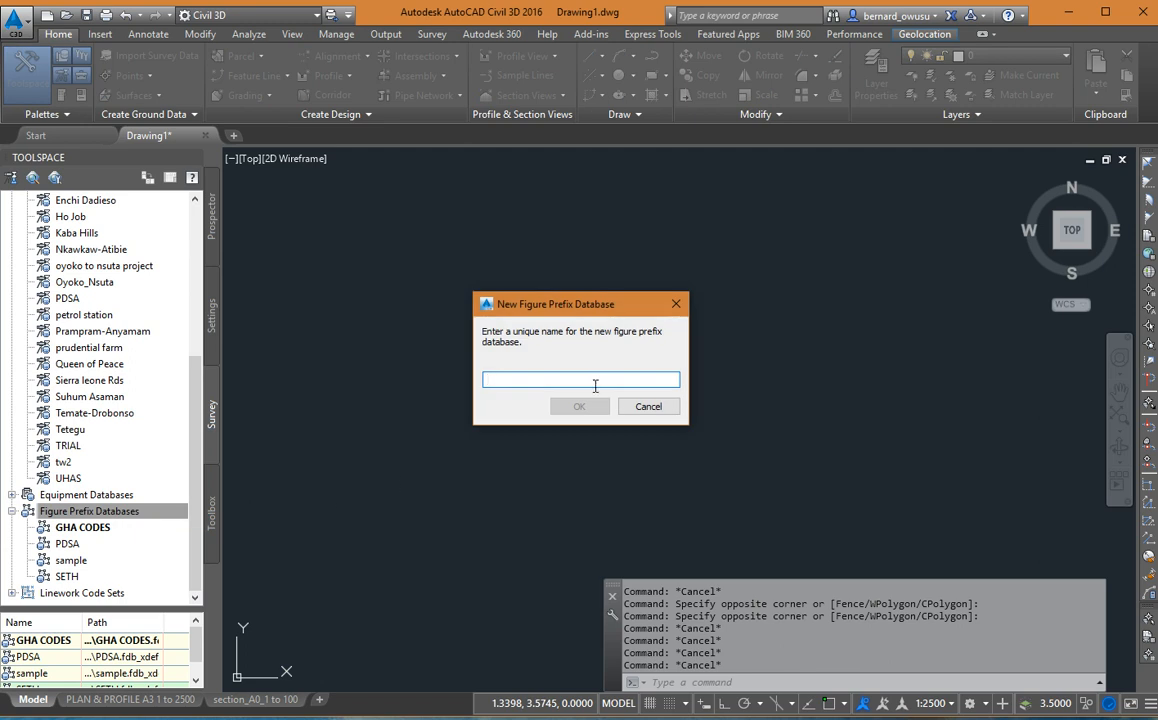
left_click(648, 406)
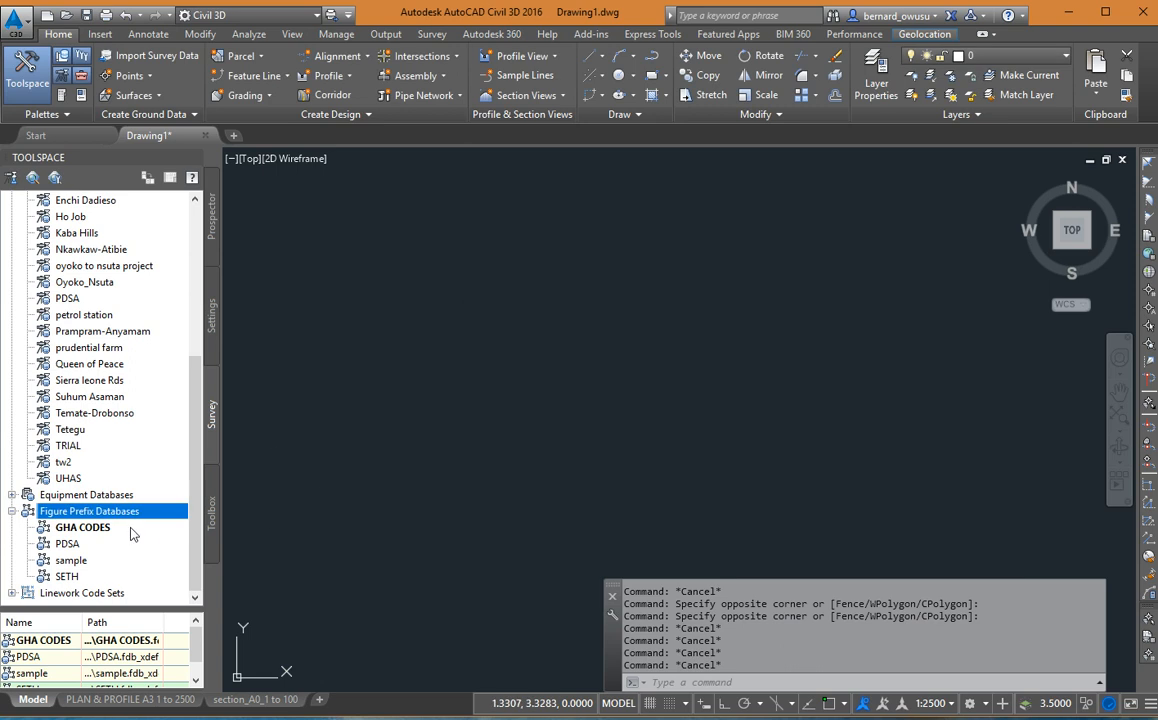
Review the names, breaklines, layers and styles in the GHA CODES figure prefix database, and close it without changes
right_click(86, 527)
left_click(140, 532)
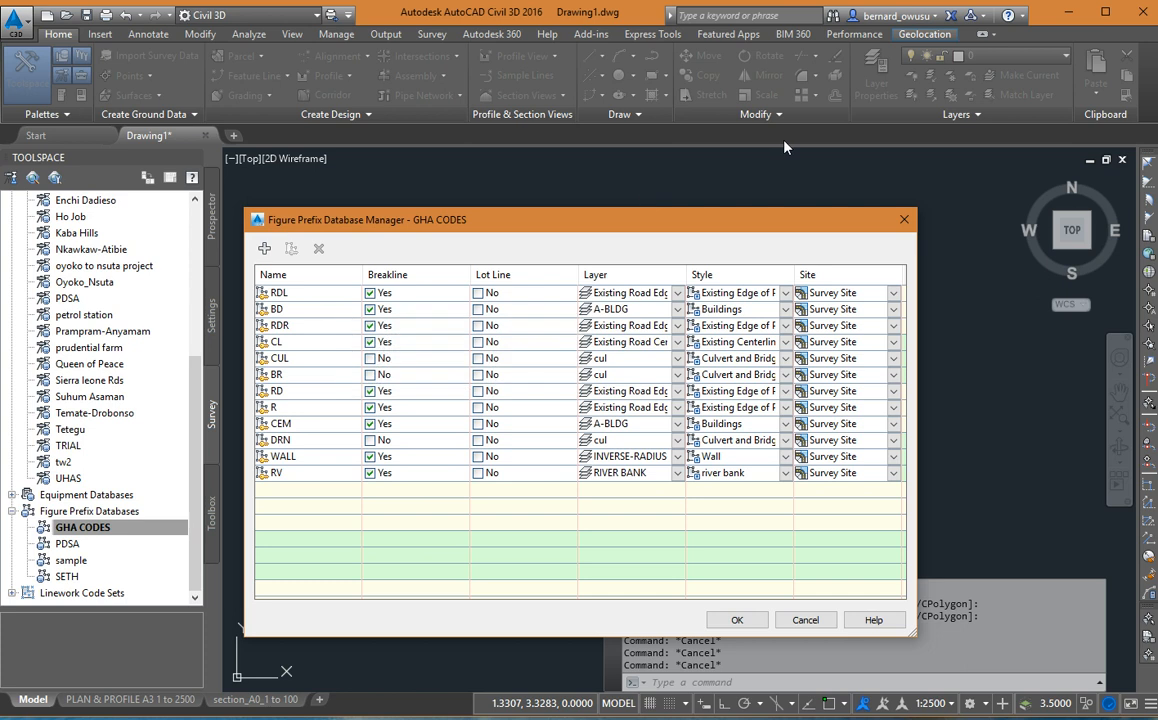
left_click(805, 620)
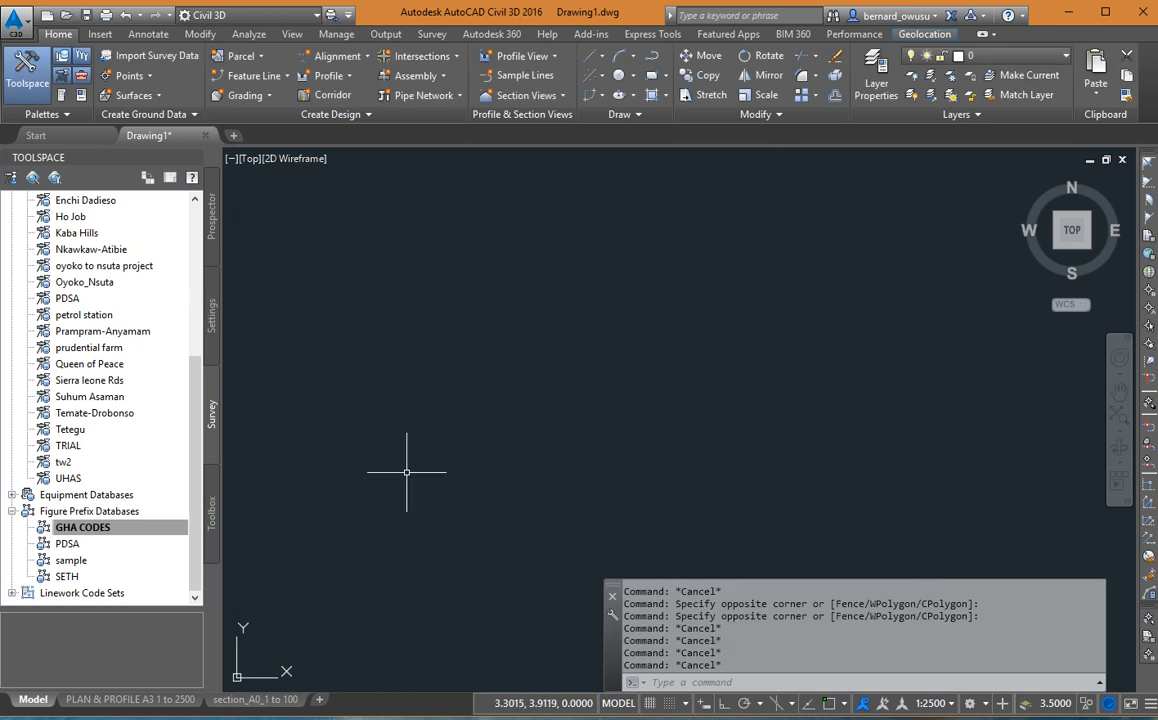
Create a new figure prefix database named GHIE
right_click(120, 513)
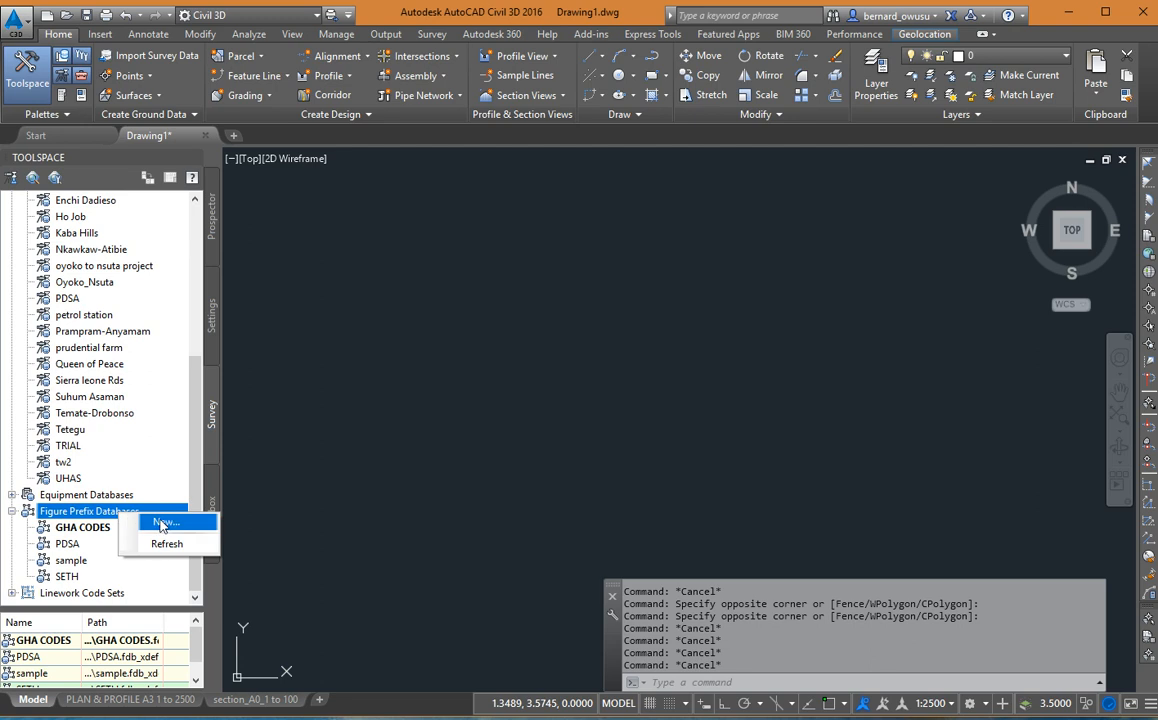
left_click(165, 522)
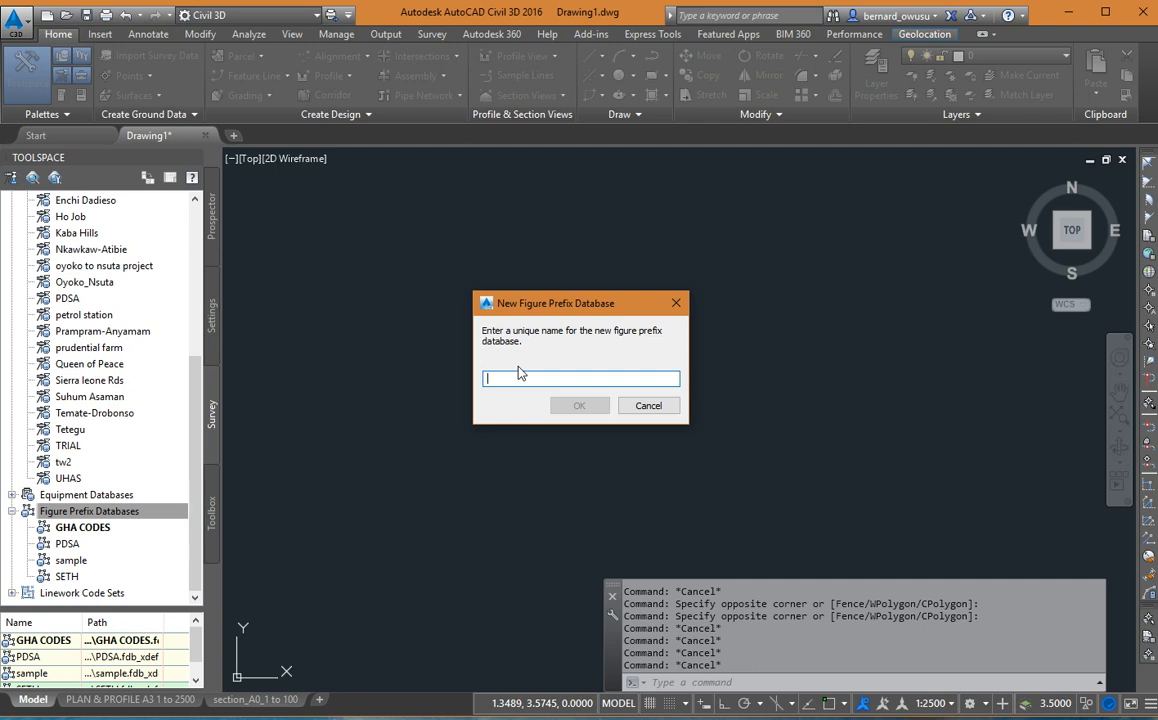
type("GHIE")
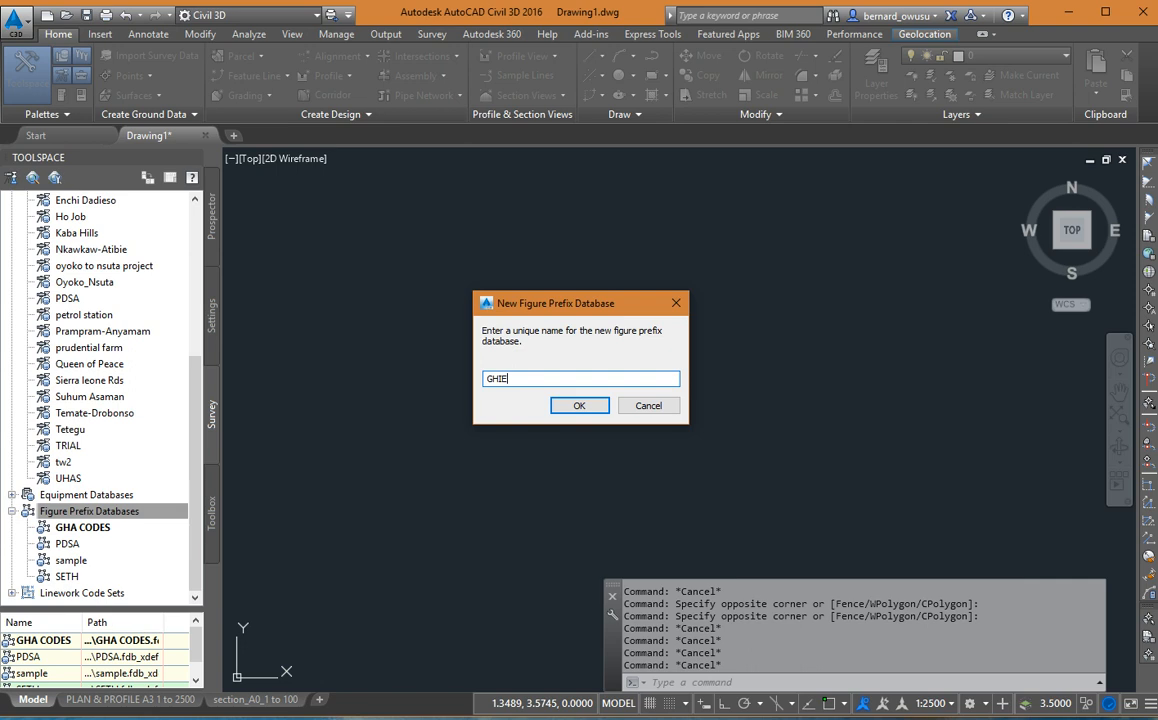
left_click(589, 404)
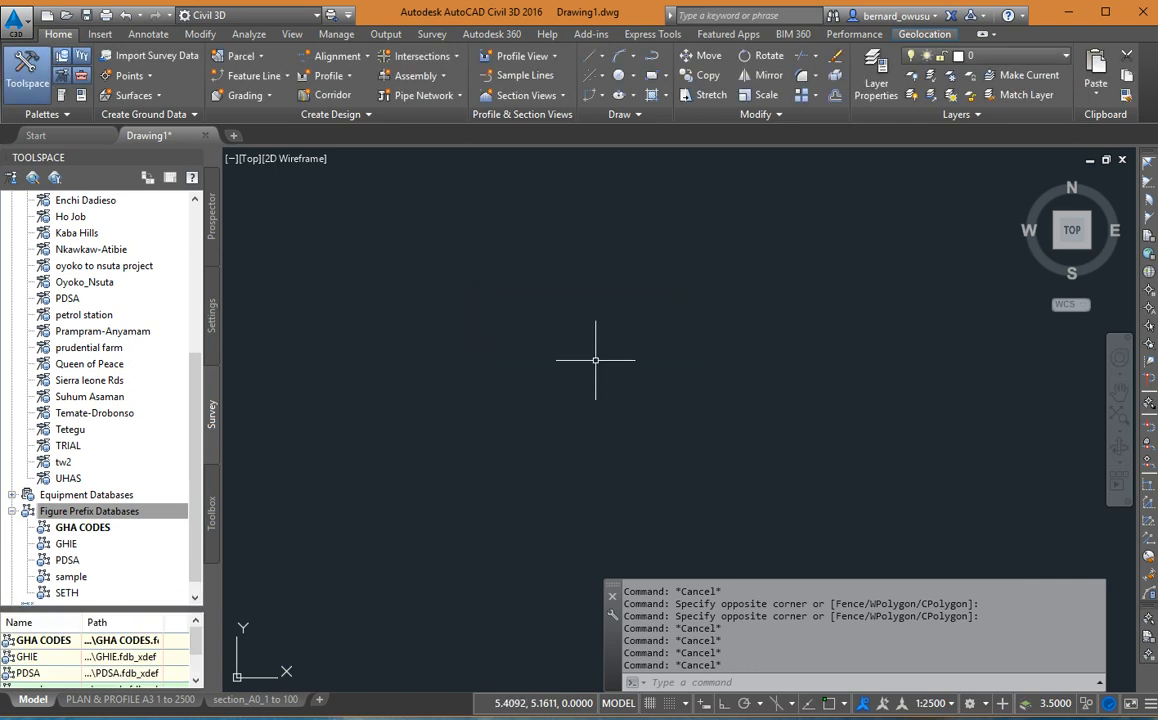
Try adding a new prefix entry to the GHIE figure prefix database, and discard it
left_click(110, 511)
scroll(173, 558, "down", 1)
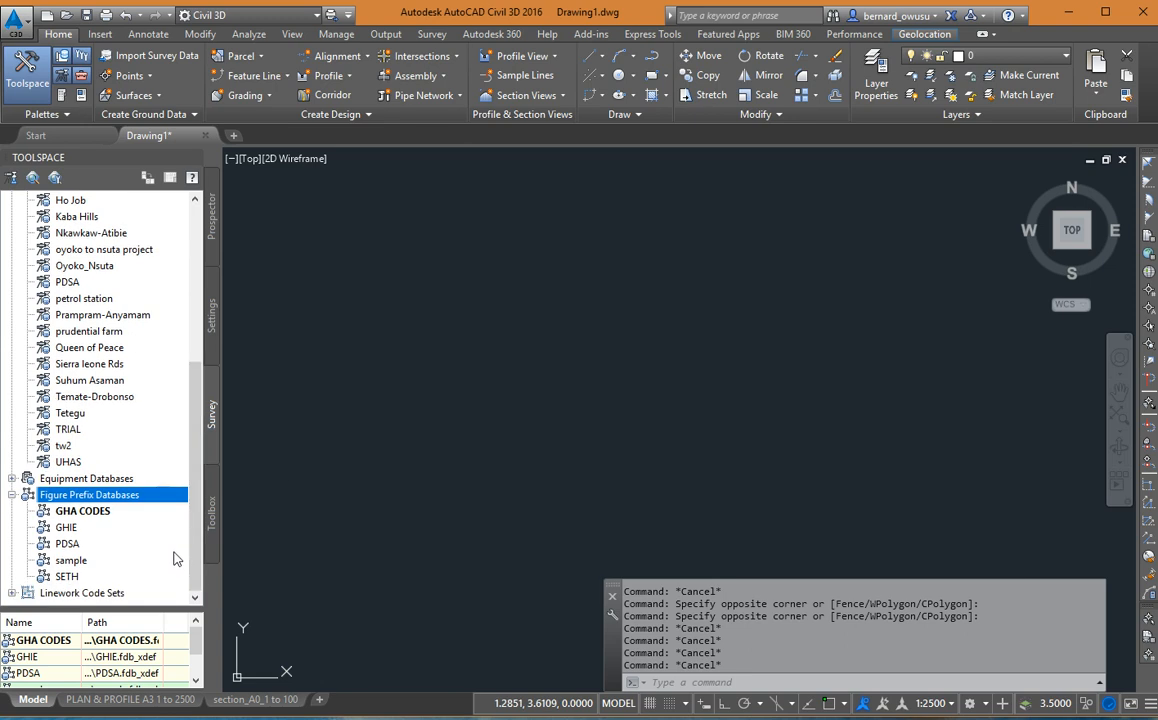
left_click(61, 528)
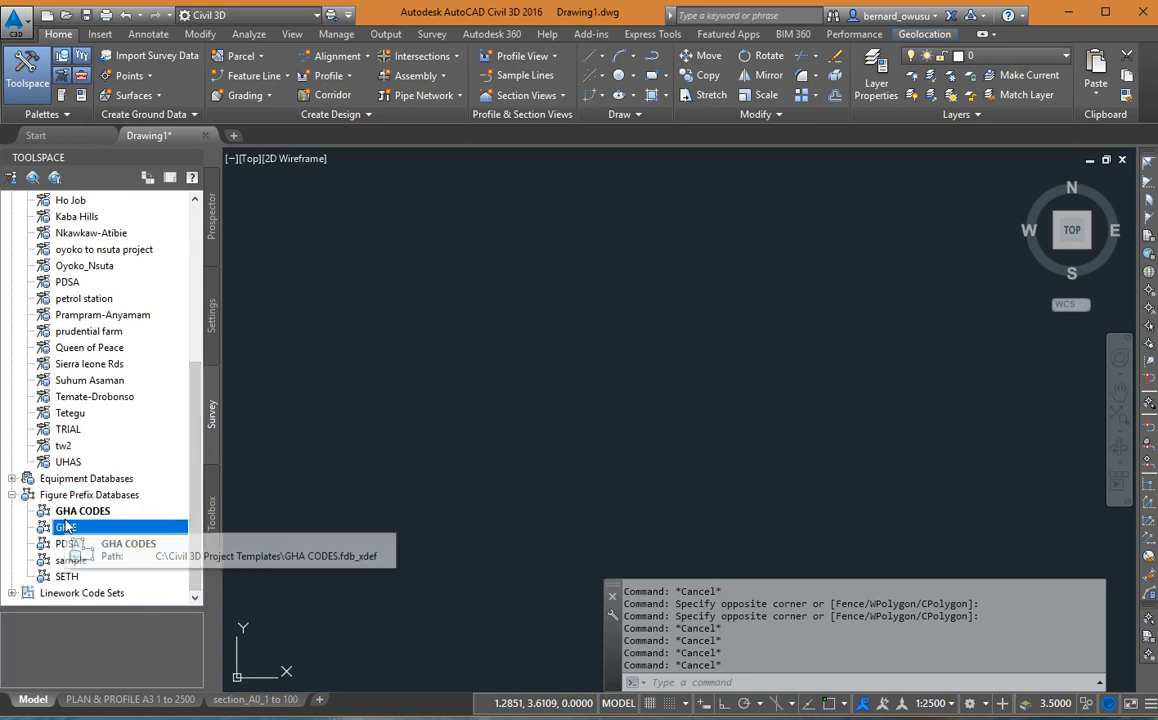
double_click(127, 533)
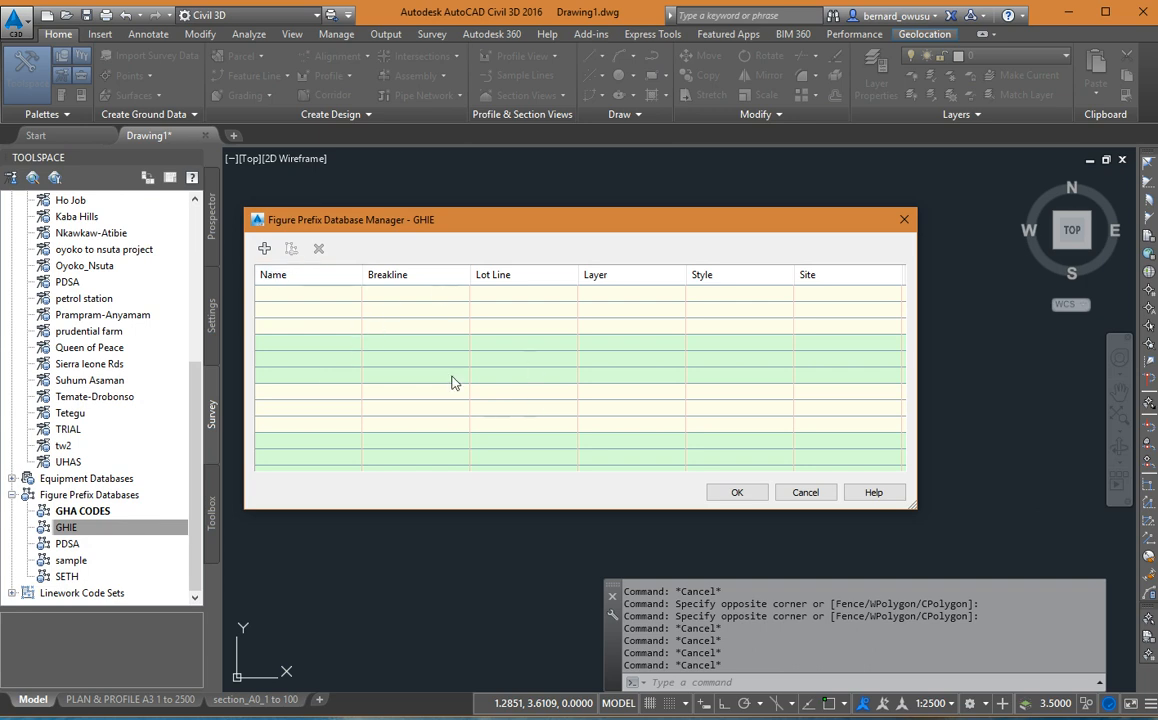
left_click(264, 248)
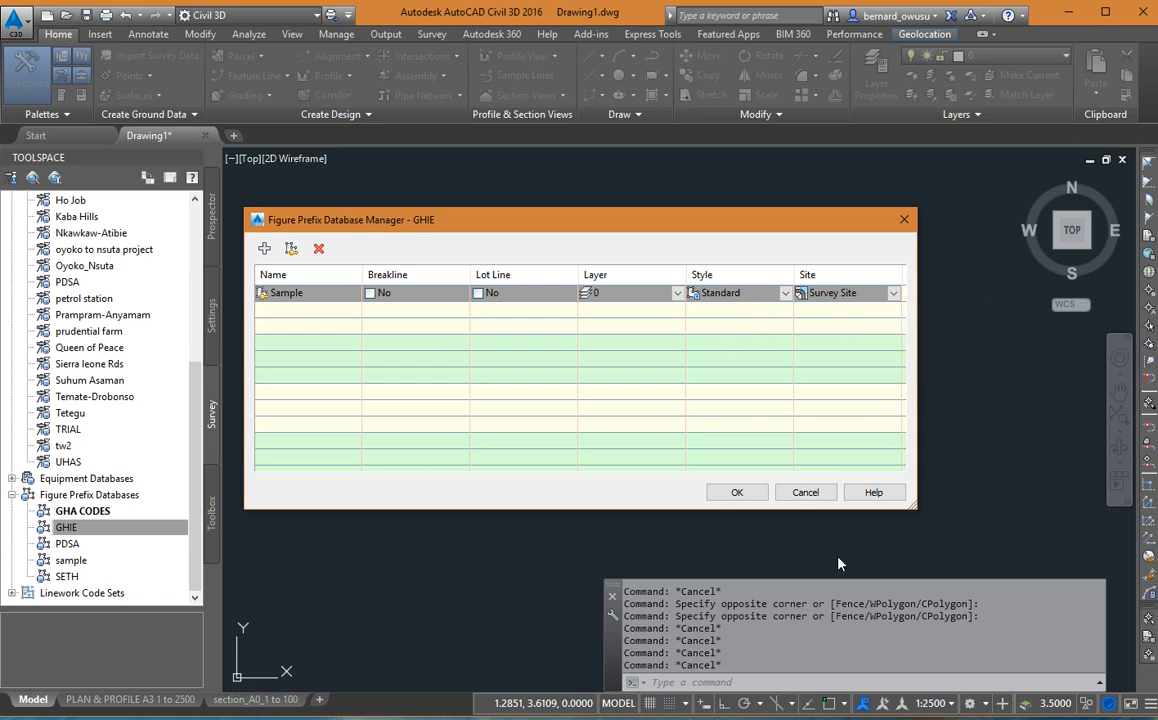
left_click(806, 493)
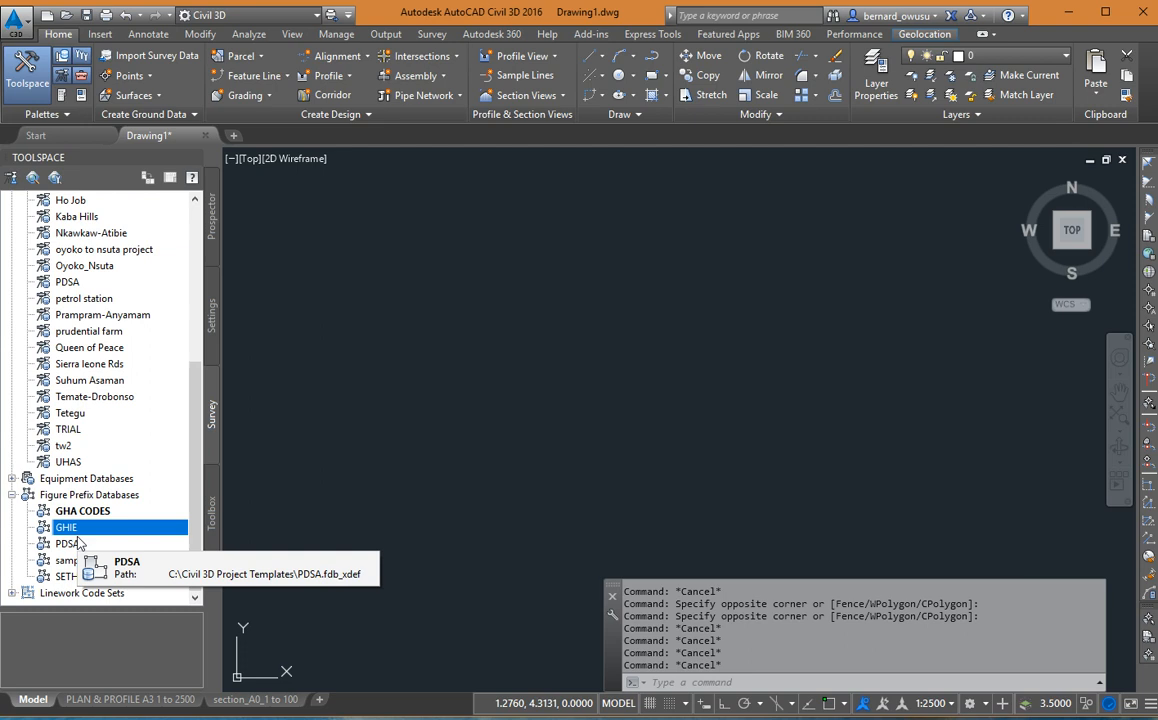
right_click(120, 530)
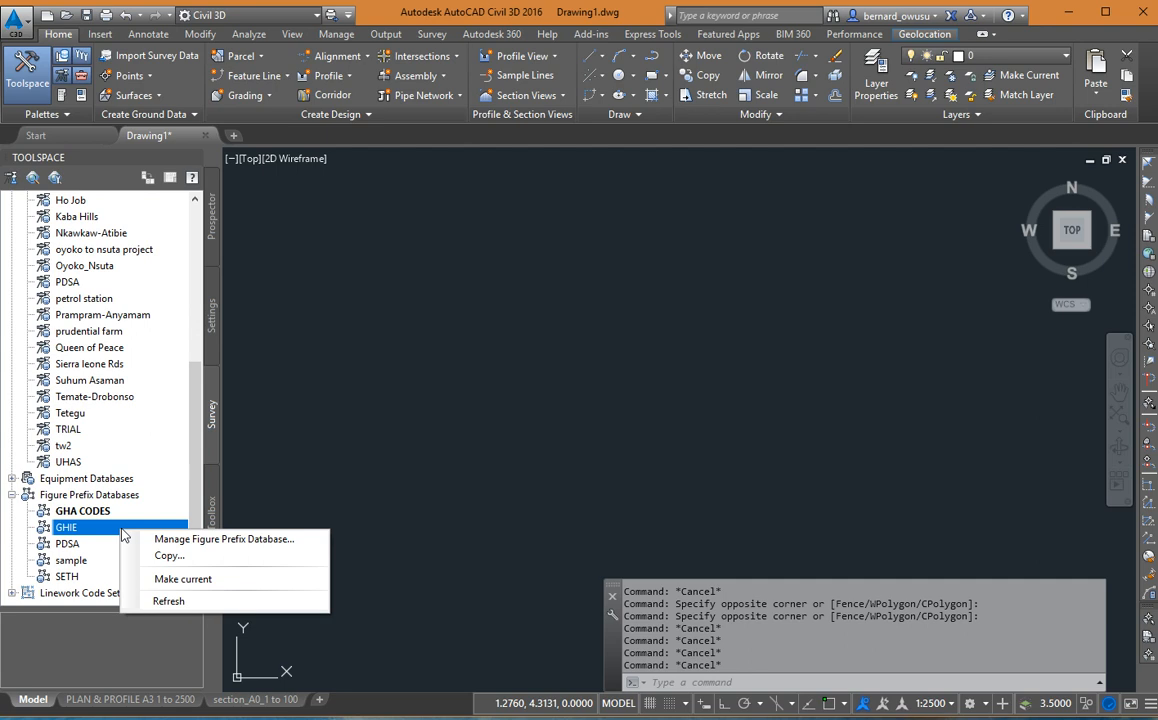
left_click(262, 515)
left_click(346, 481)
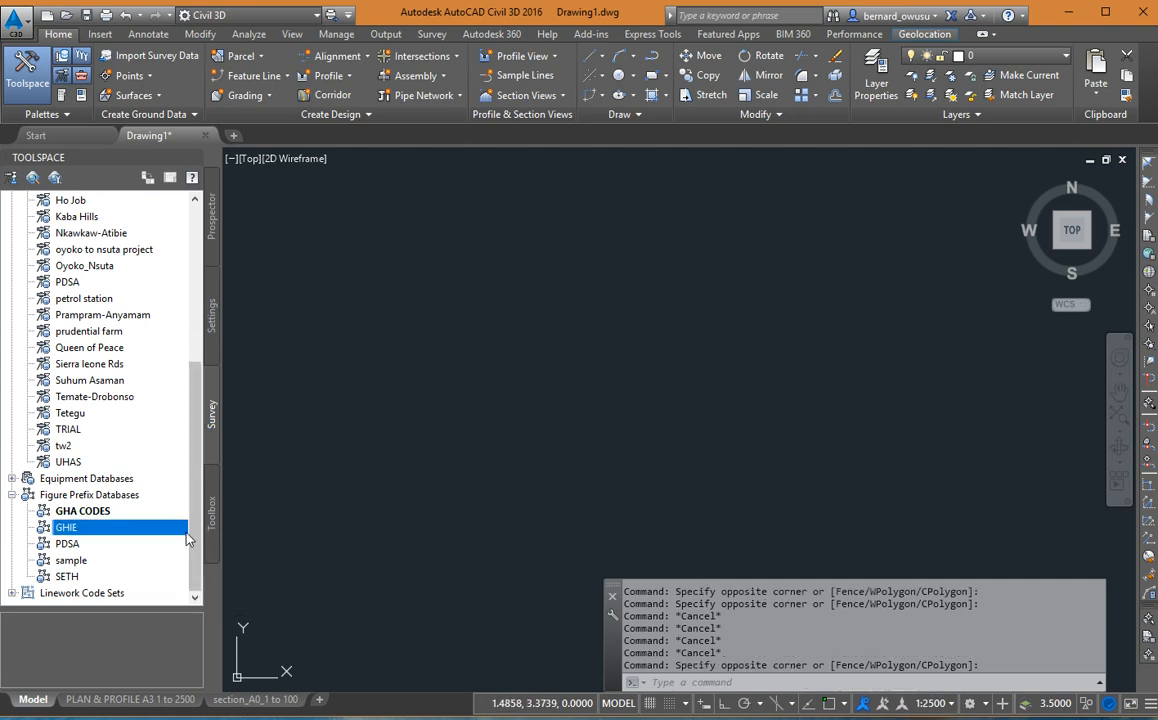
right_click(106, 529)
Switch to File Explorer and locate GHIE.fdb_xdef in the Civil 3D Project Templates folder on drive C, and return to Civil 3D
mouse_move(199, 717)
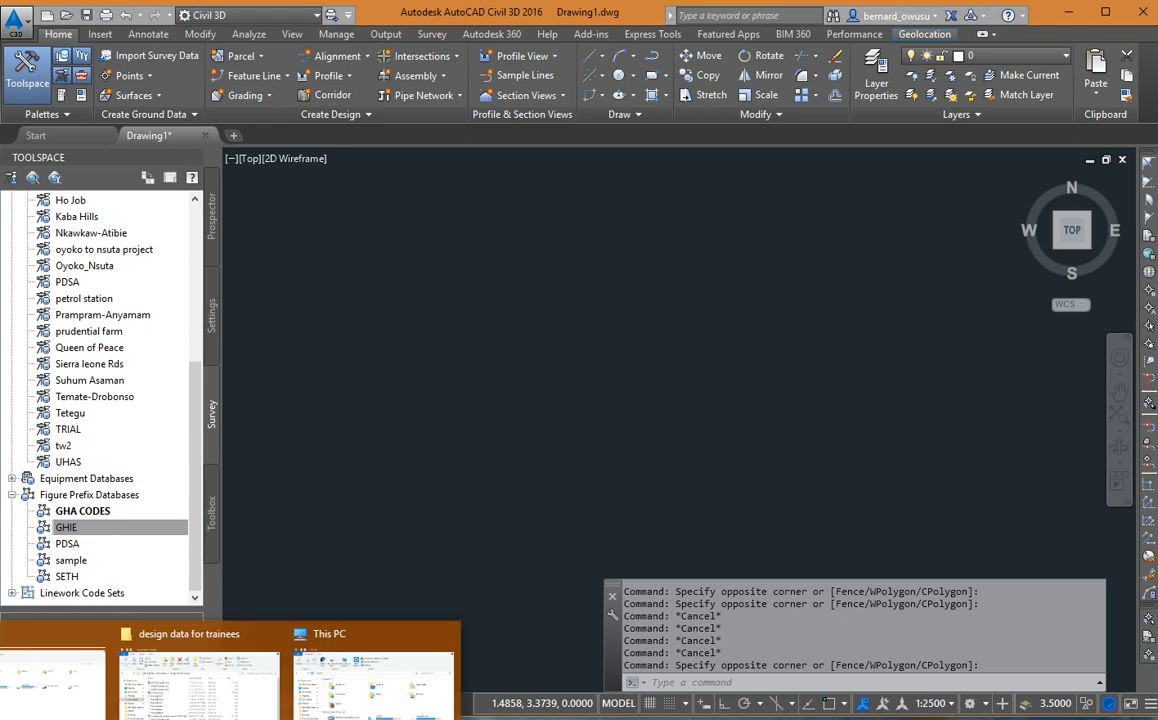
left_click(199, 660)
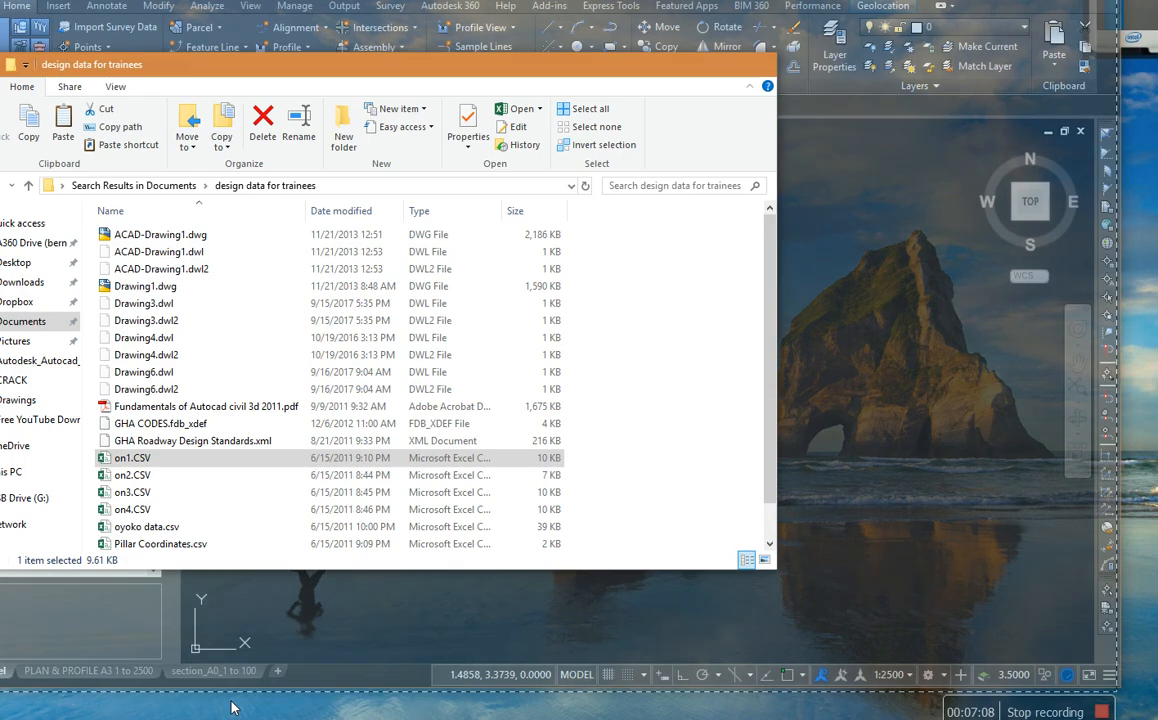
left_click_drag(284, 64, 528, 76)
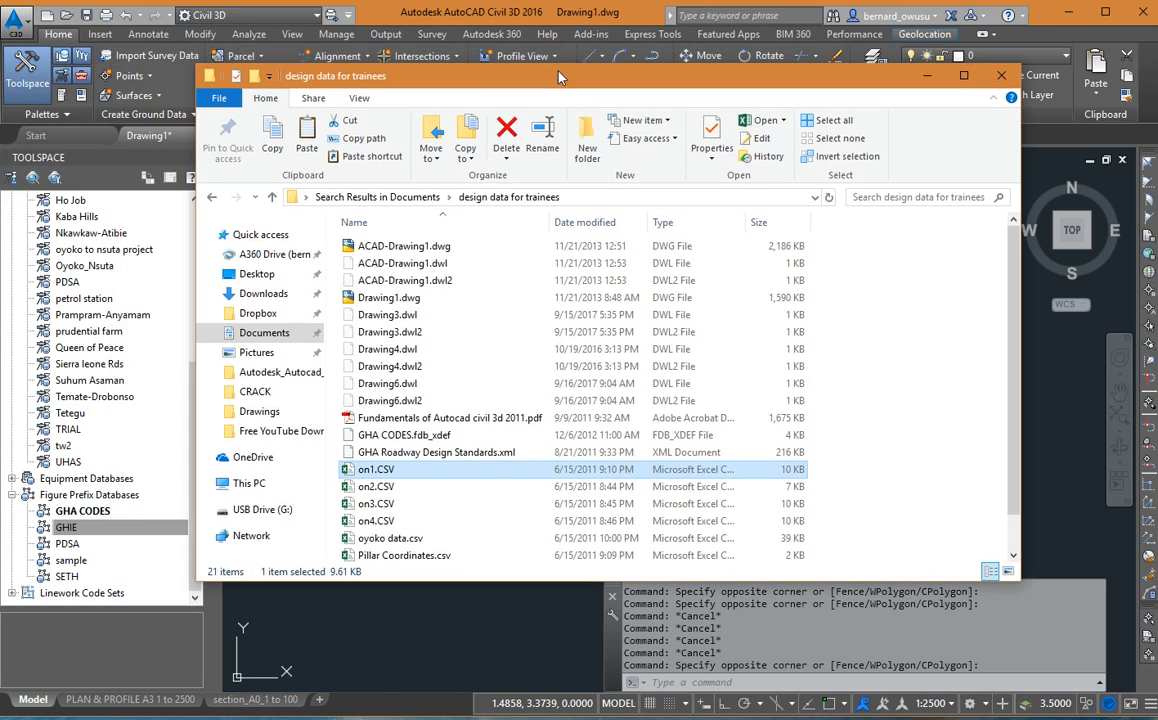
left_click(250, 483)
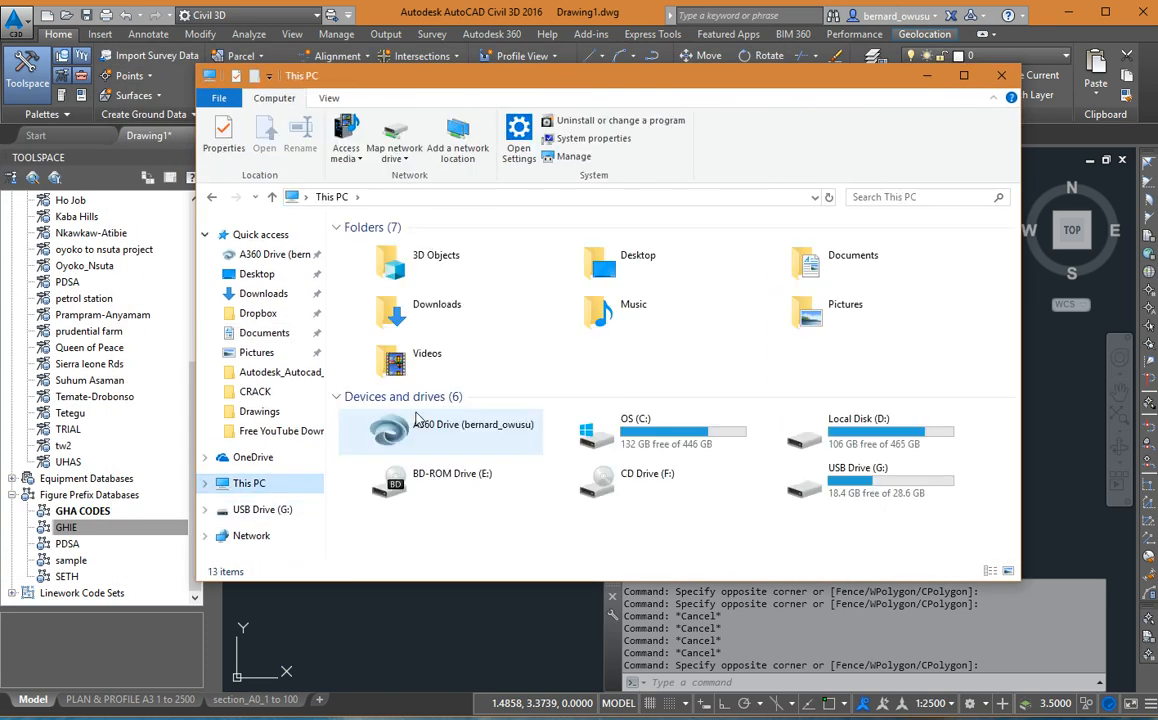
double_click(657, 452)
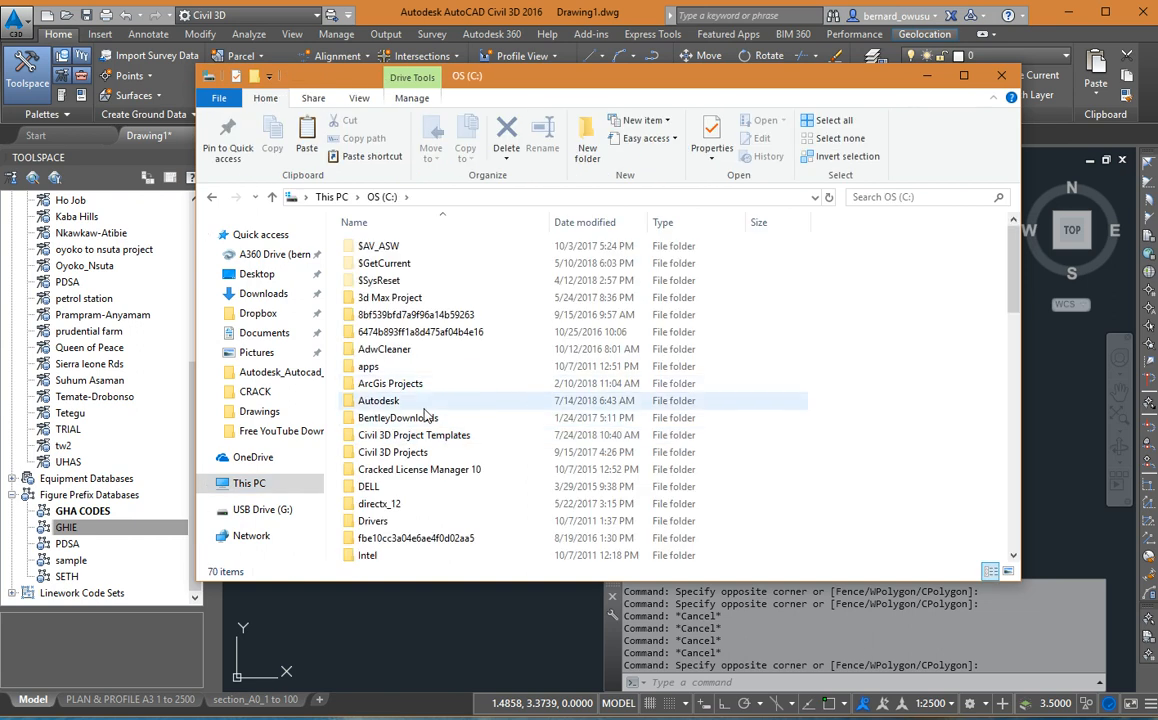
double_click(420, 437)
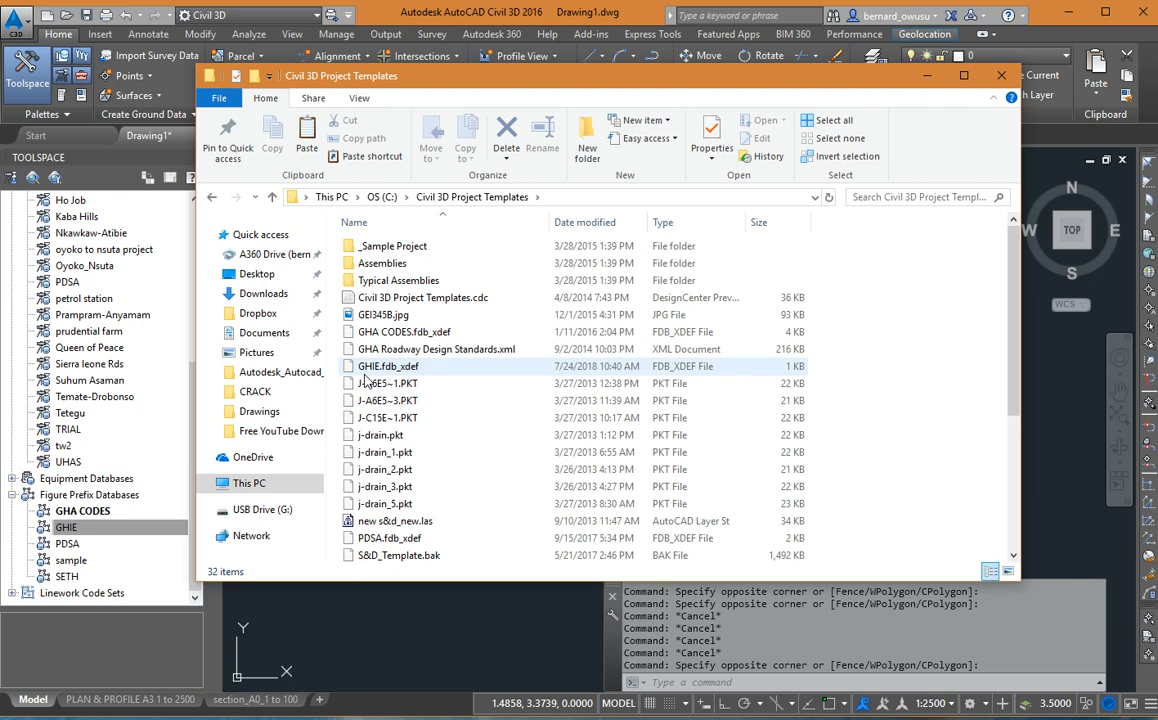
left_click(416, 370)
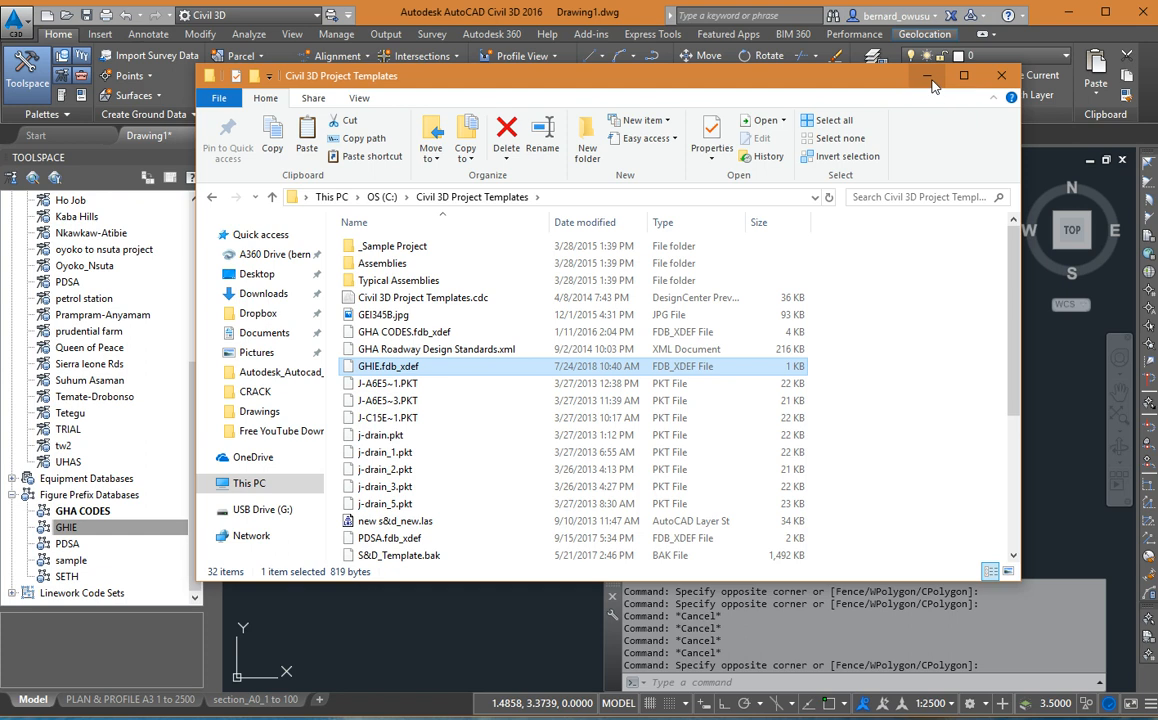
left_click(926, 77)
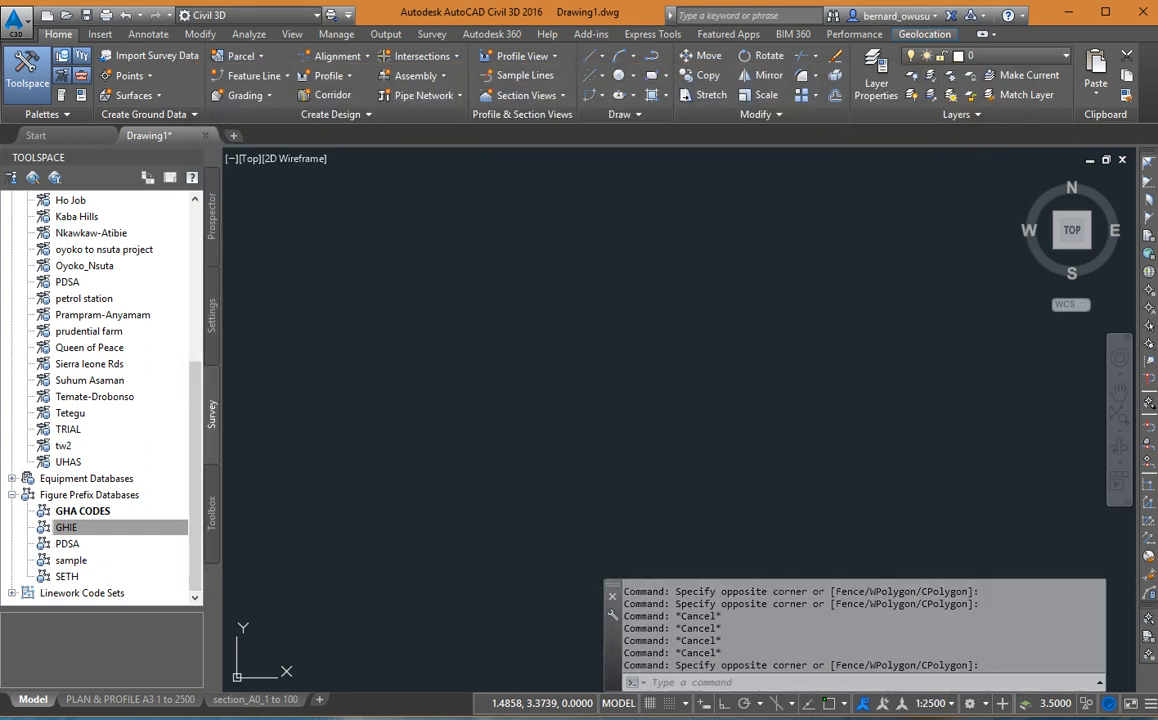
Open the GHA CODES figure prefix database and examine its prefix entries, including R, RDL, BD and RDR
left_click(110, 514)
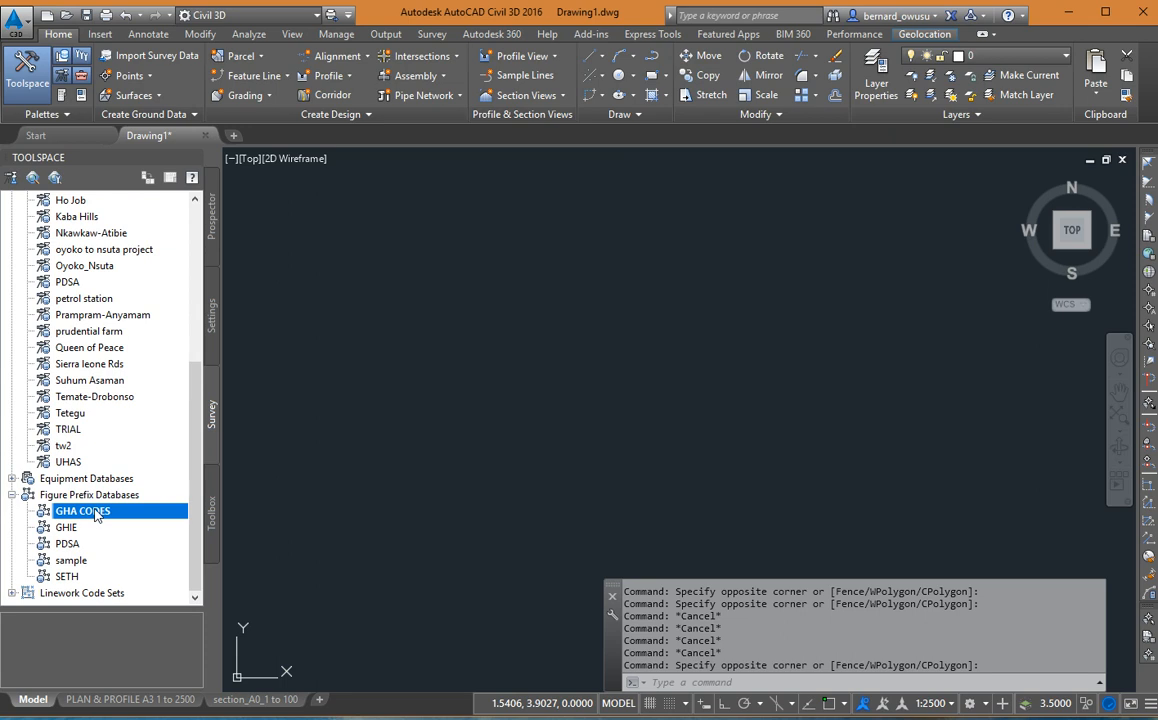
double_click(96, 513)
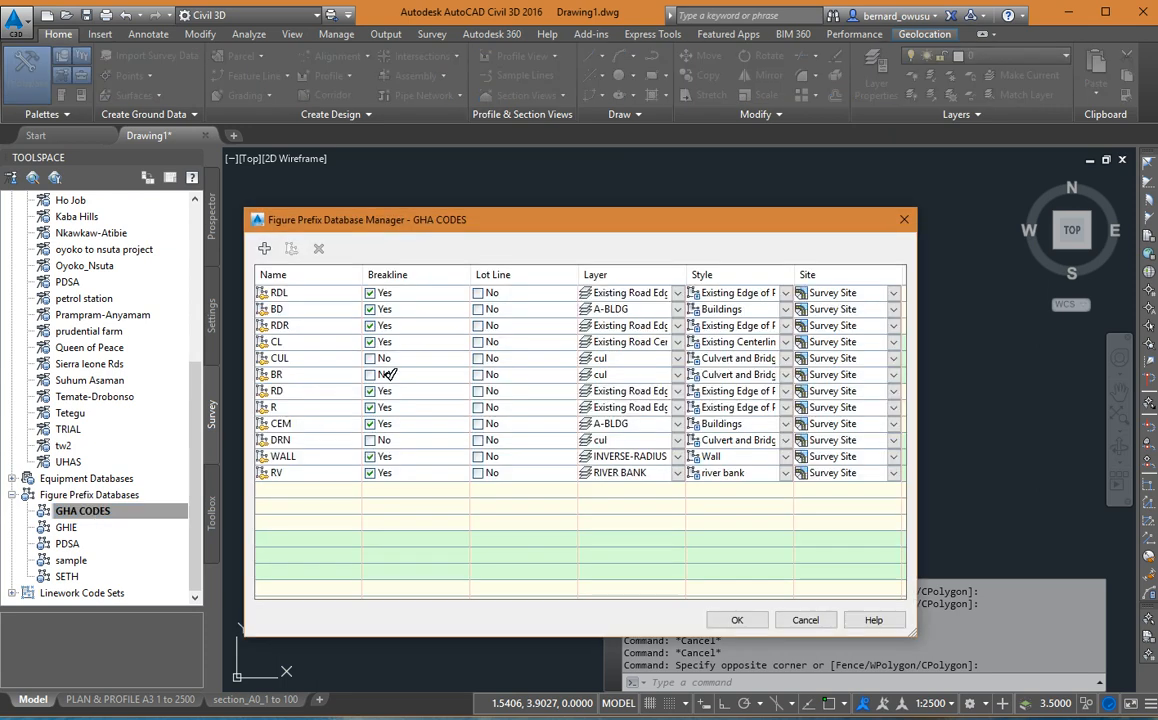
right_click(262, 407)
left_click(322, 532)
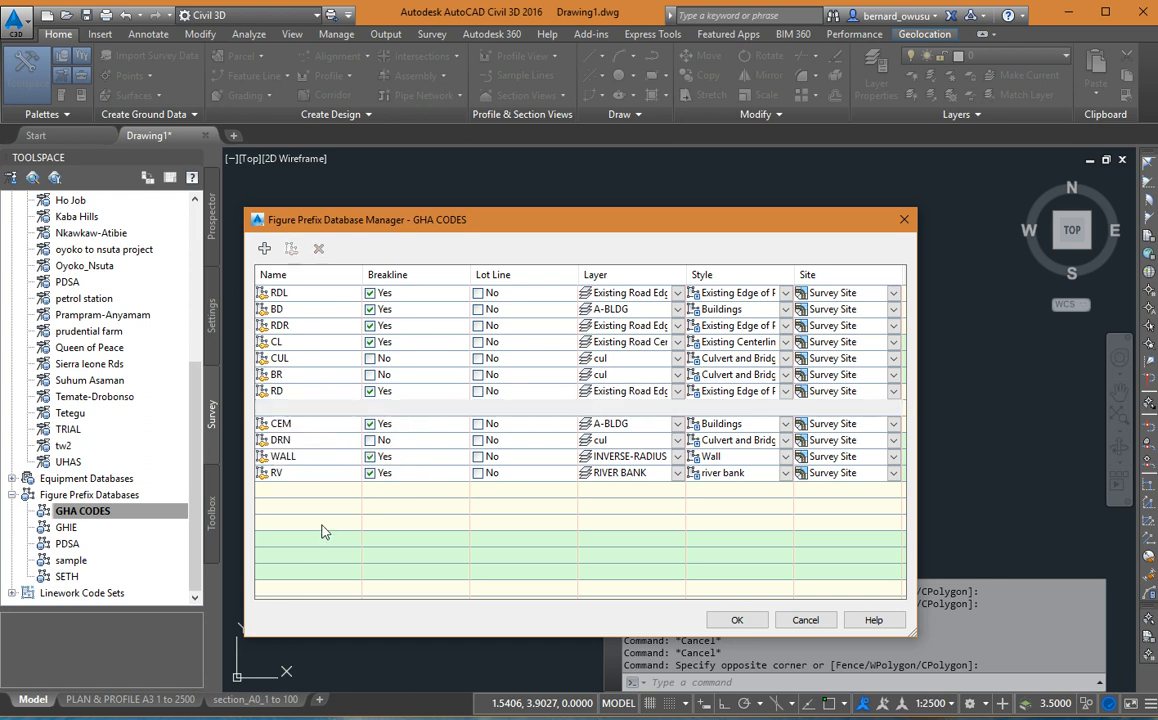
left_click(303, 292)
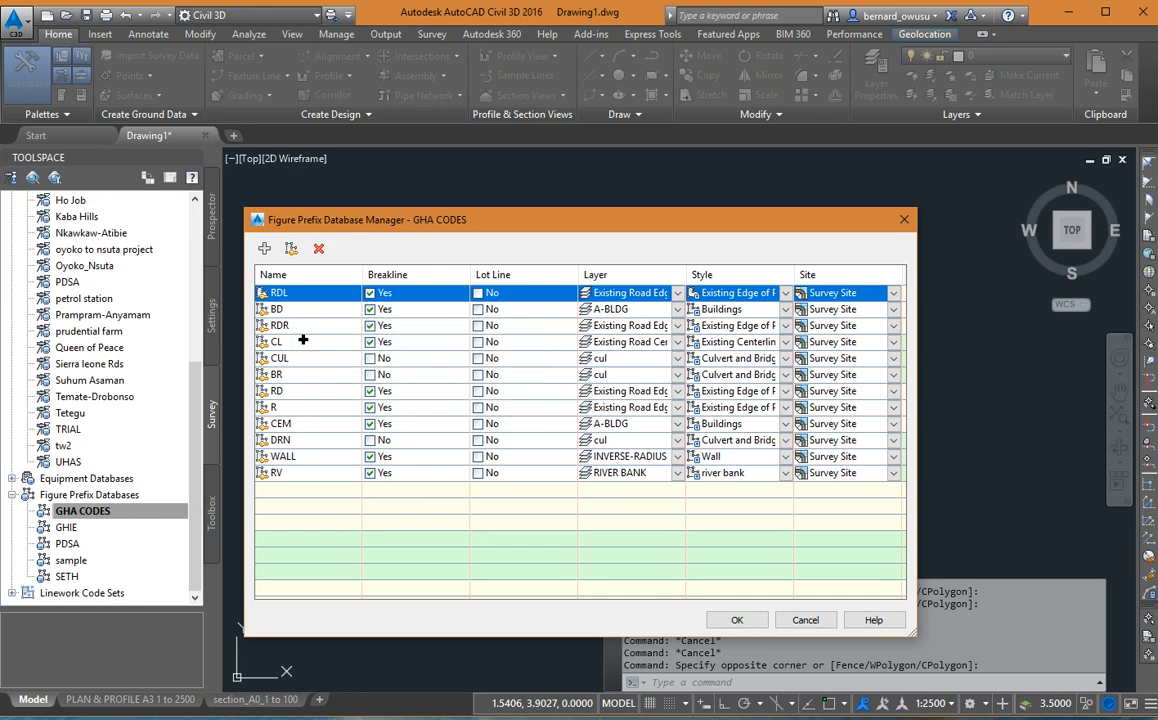
left_click(322, 570)
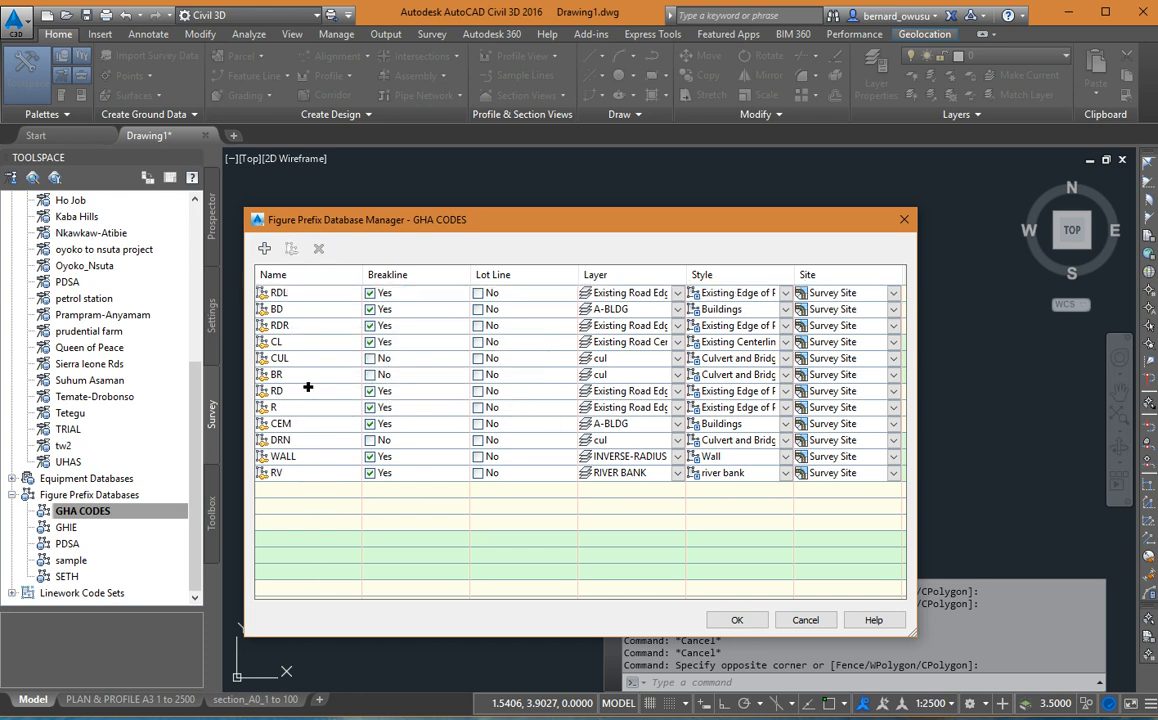
left_click(293, 308)
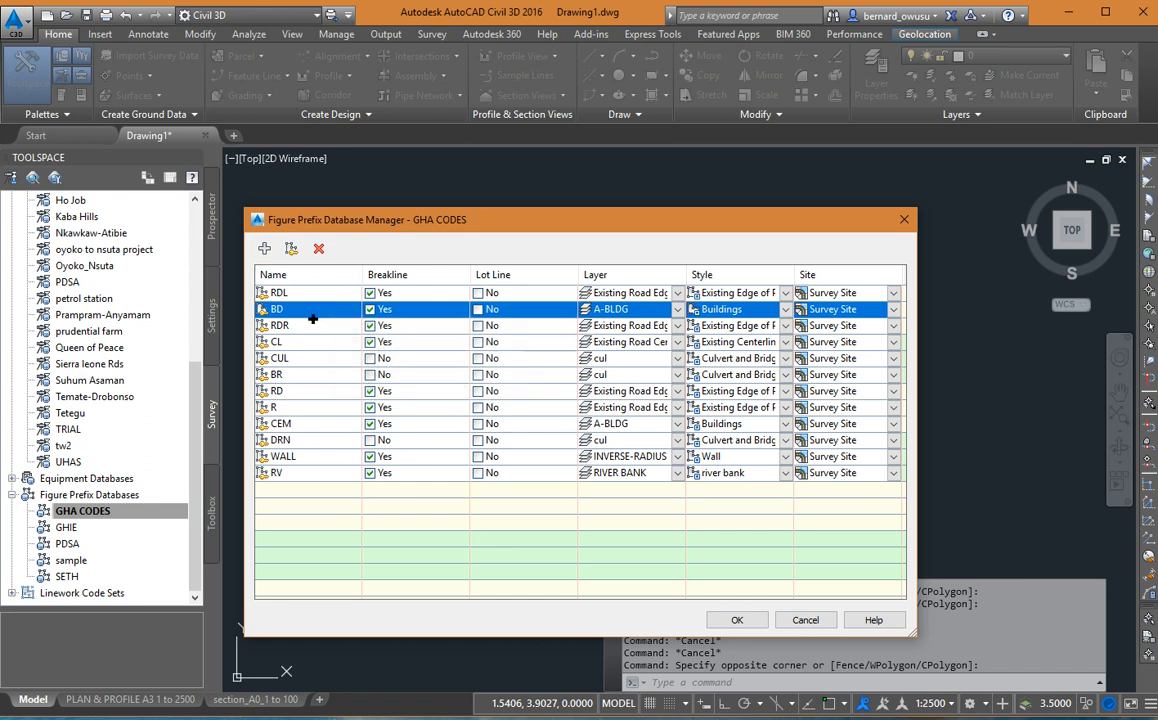
left_click(358, 546)
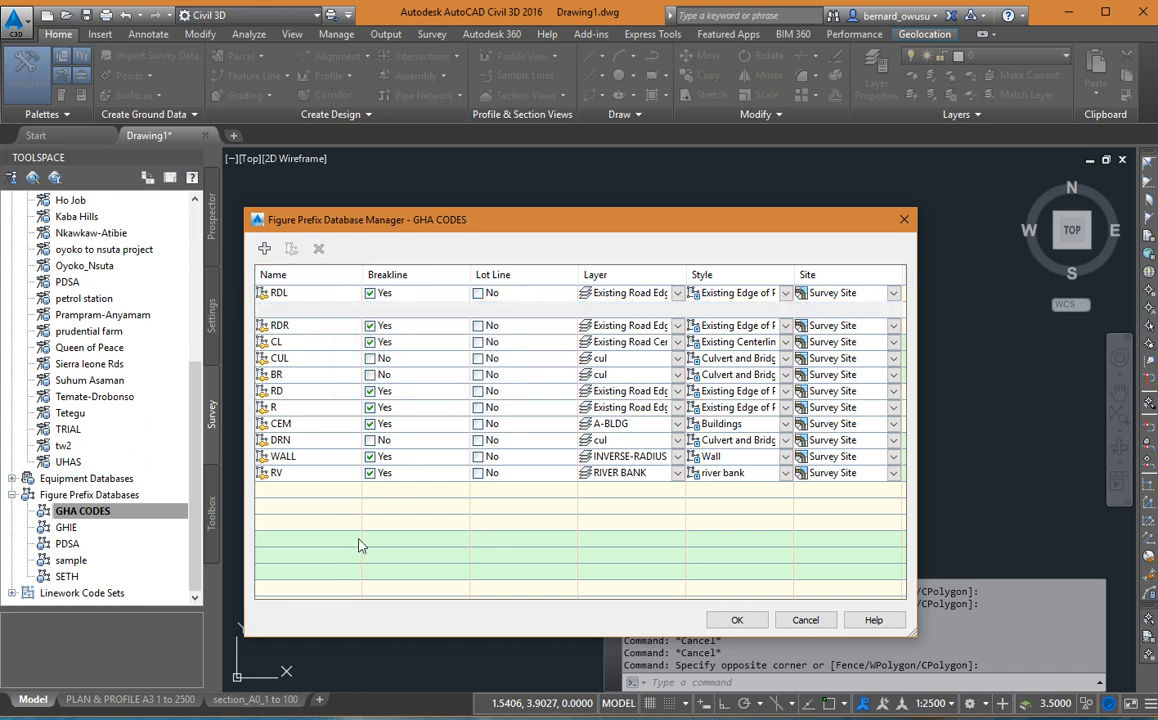
left_click(300, 325)
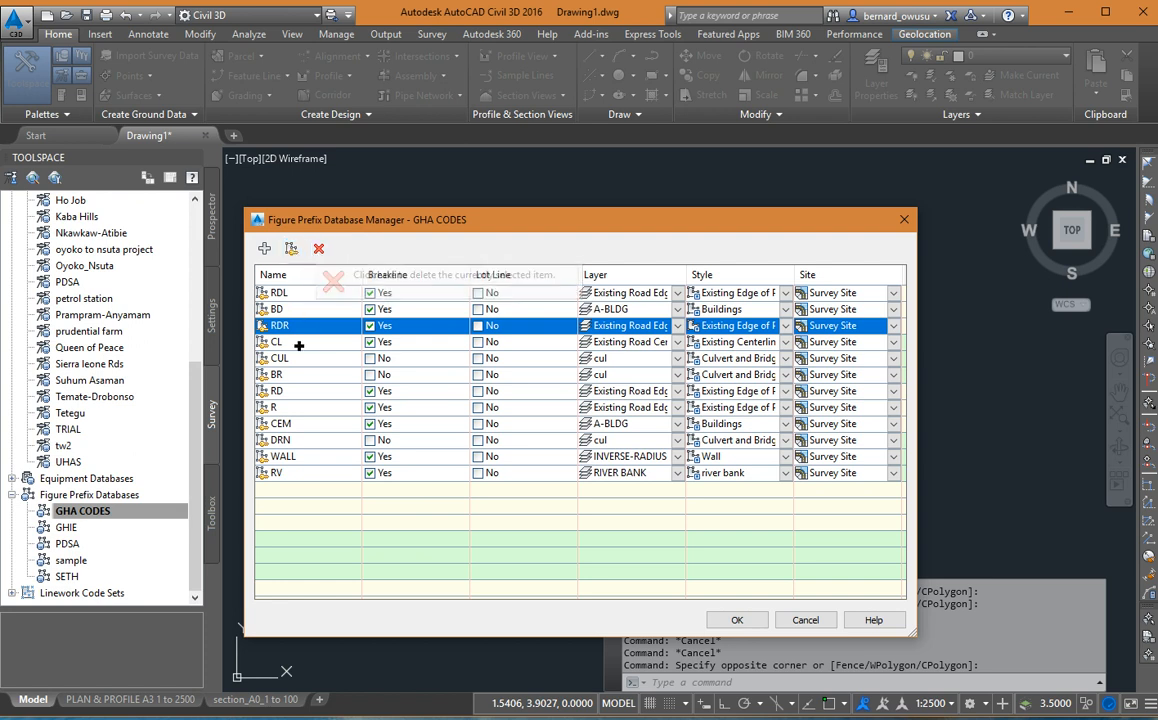
Duplicate the BD prefix entry in the GHA CODES database and rename the copy as CH
key("Up")
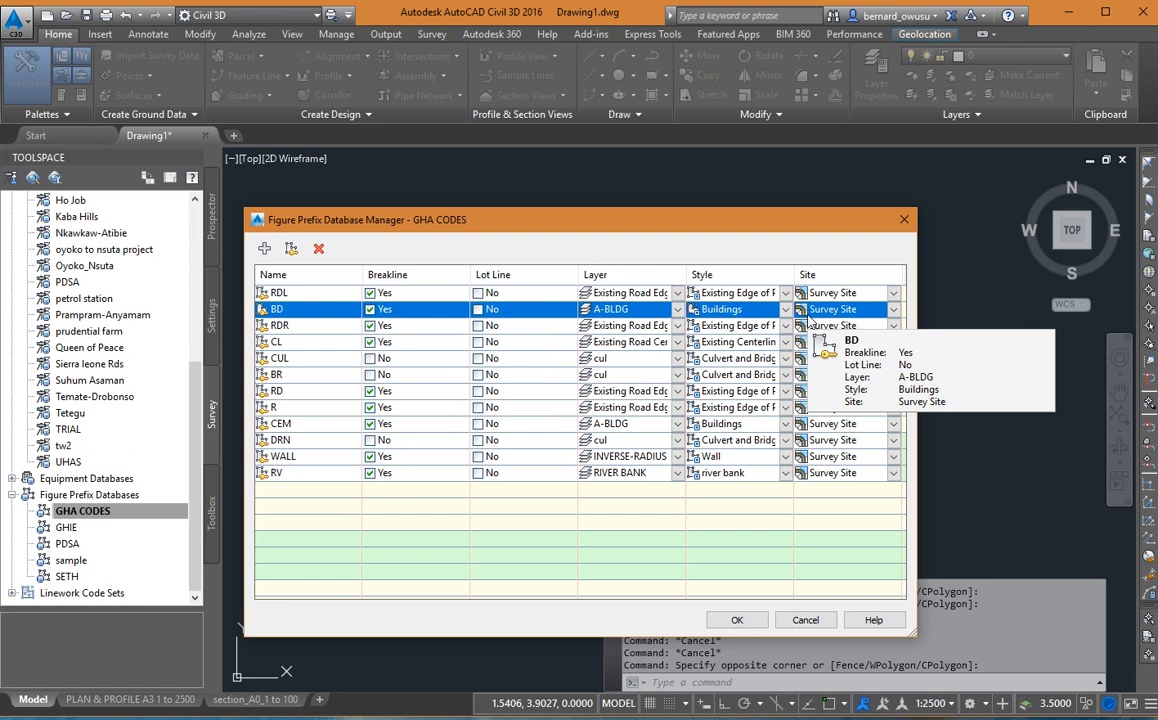
right_click(308, 320)
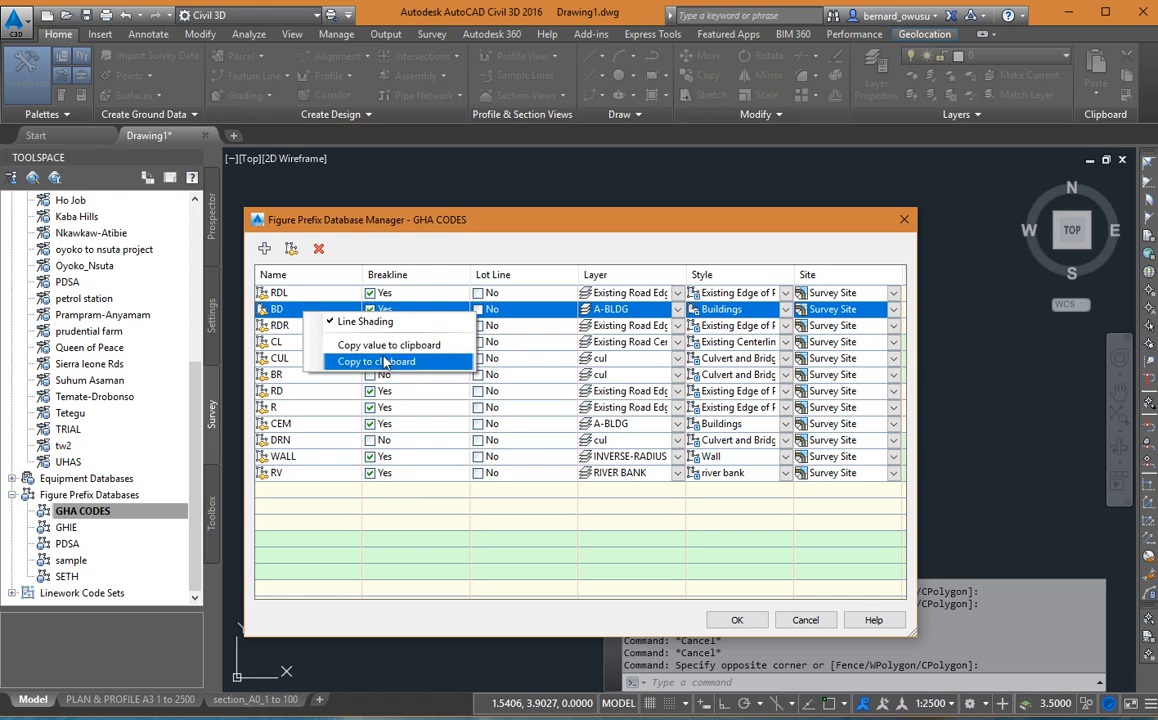
left_click(308, 522)
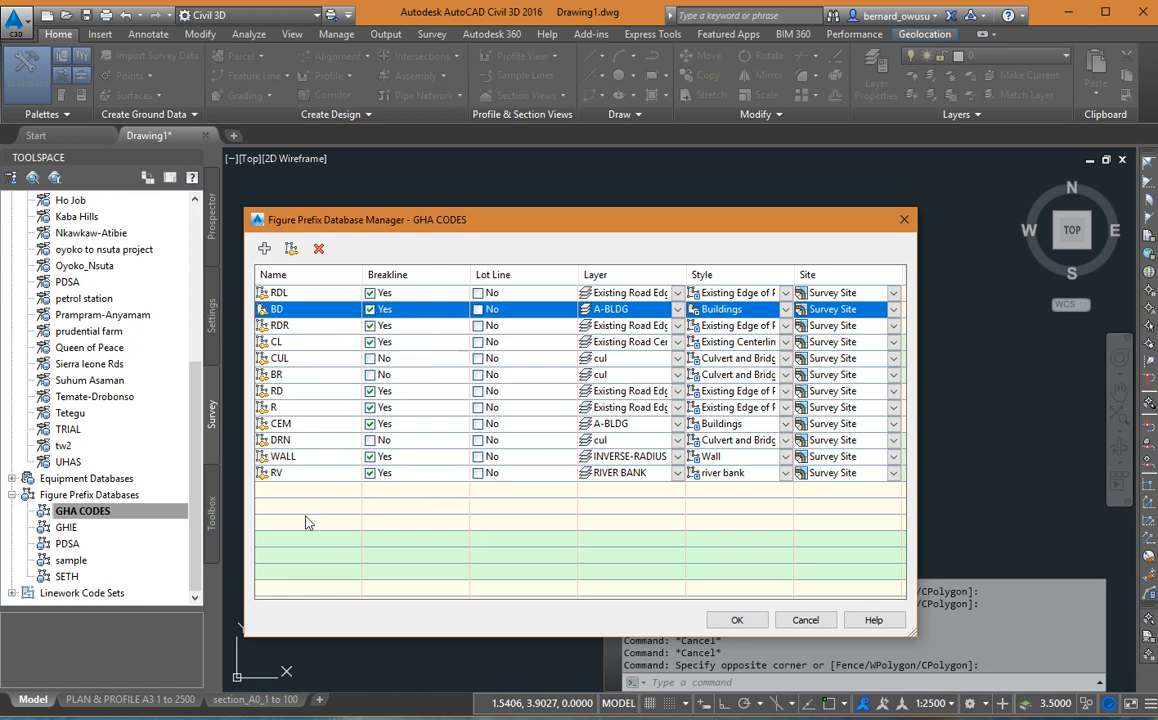
left_click(292, 249)
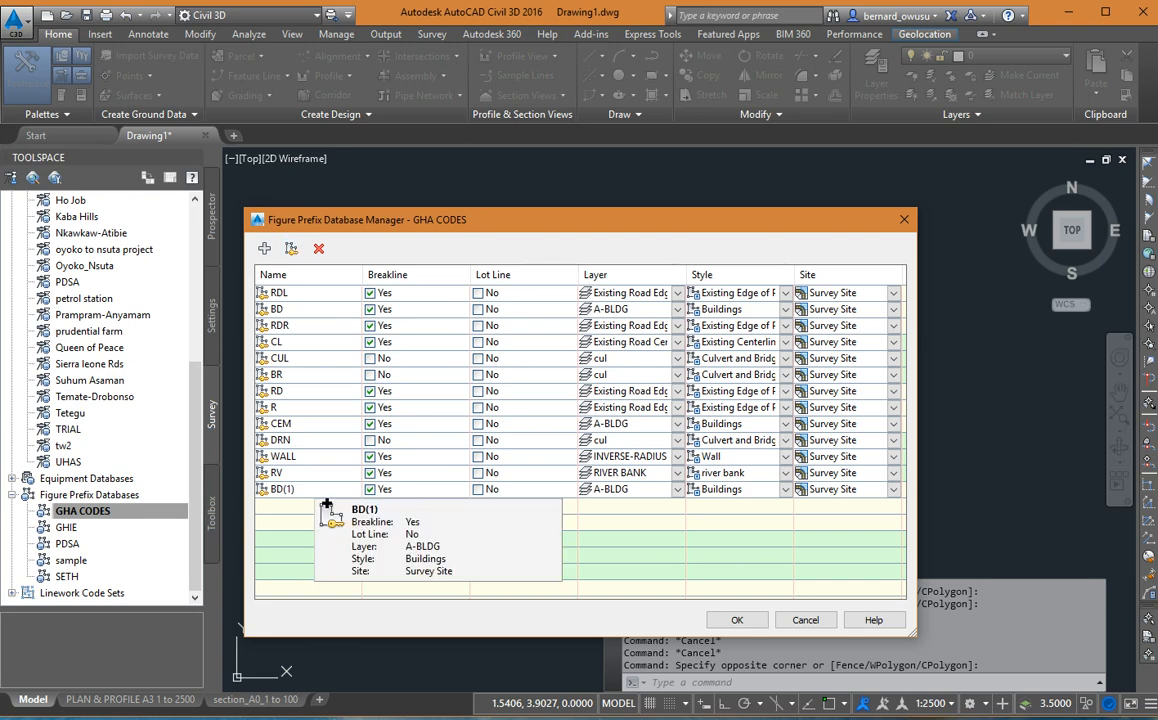
left_click(331, 503)
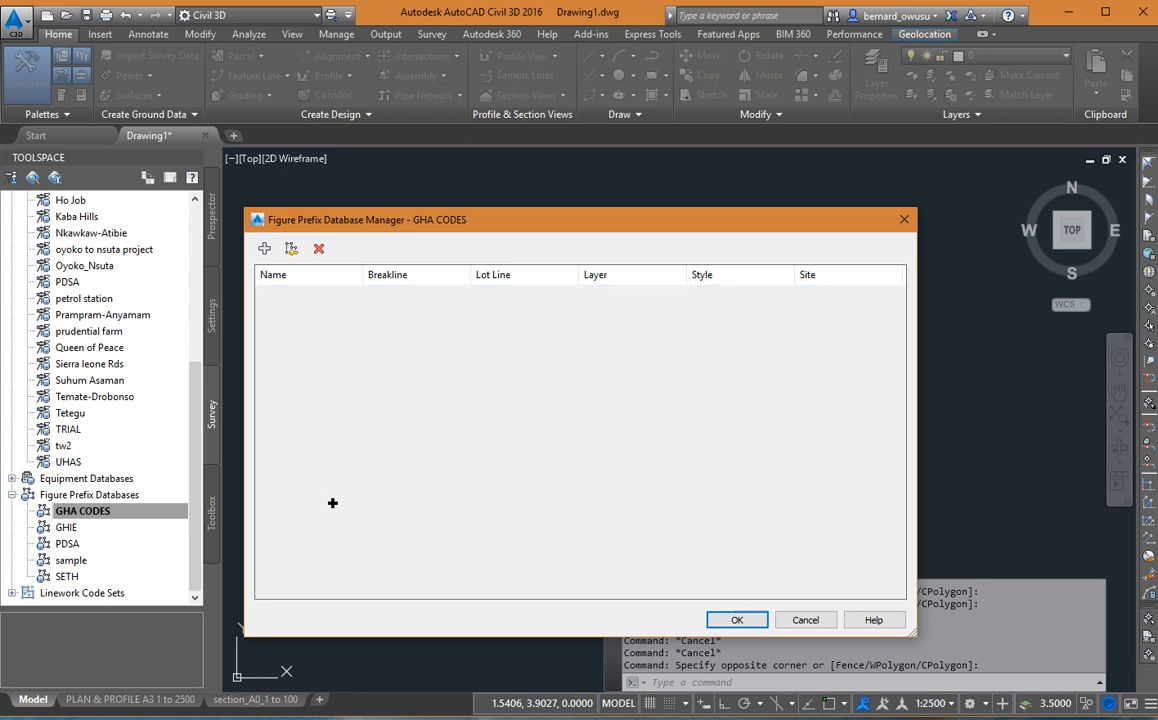
type("CH")
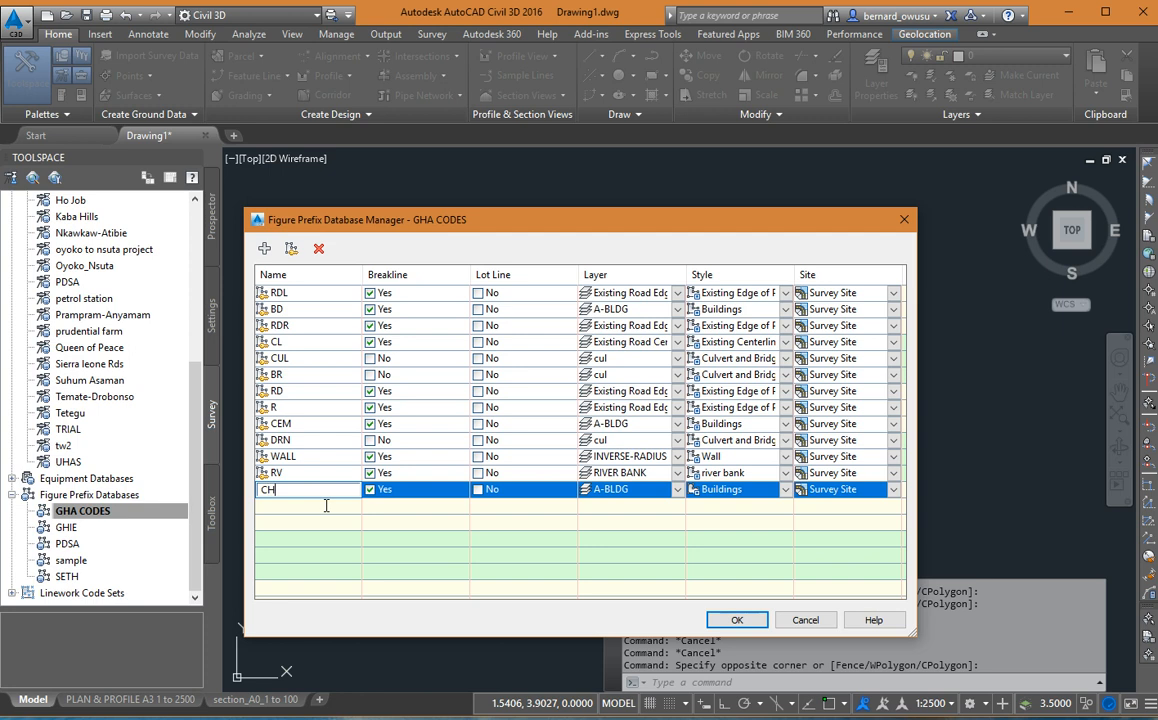
left_click(426, 554)
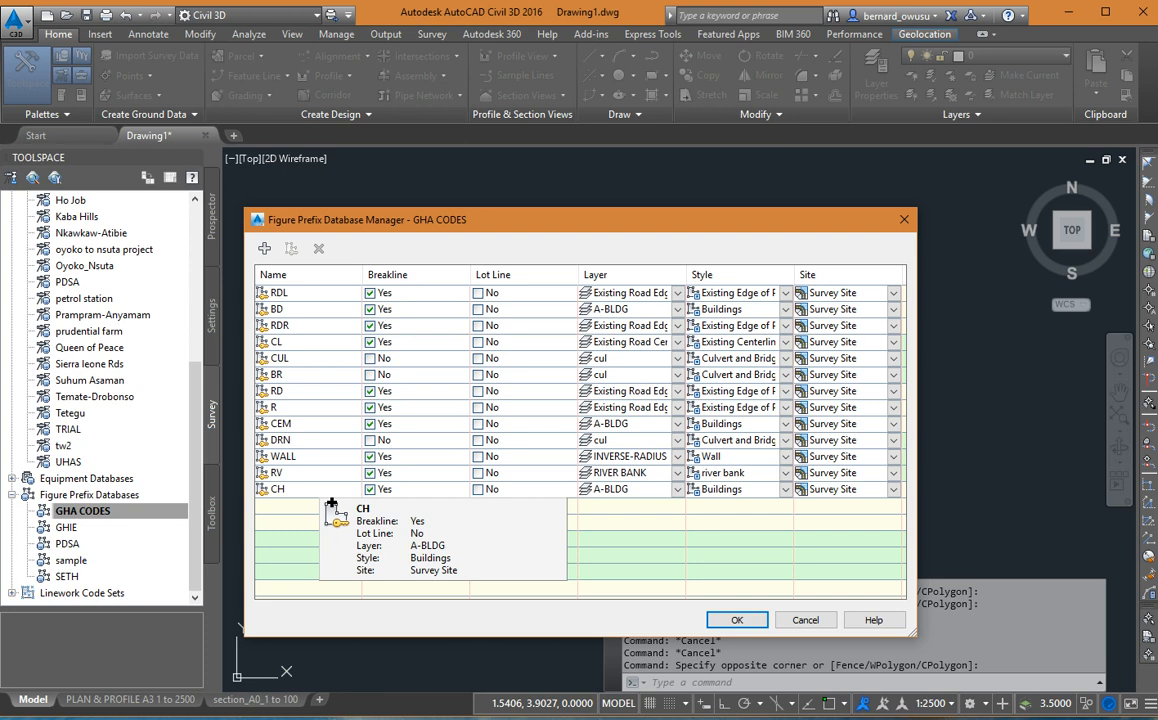
Assign the CHURCH style to the CH prefix and save the GHA CODES database
left_click(802, 495)
left_click(786, 489)
left_click(786, 489)
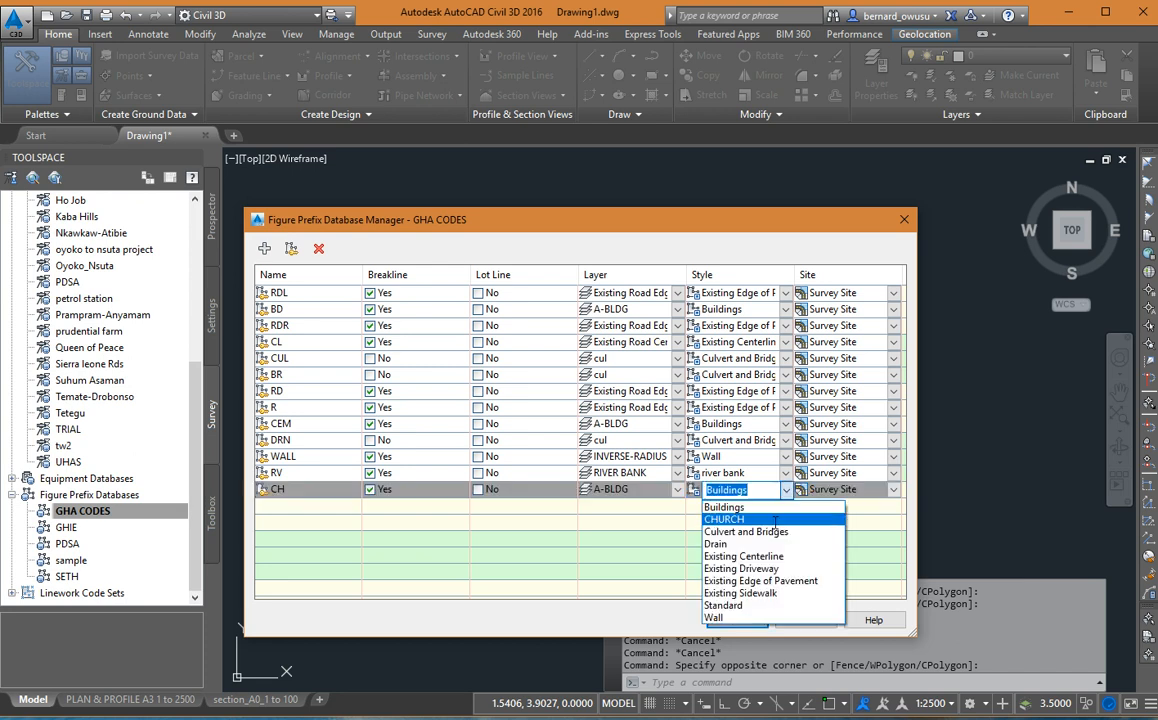
left_click(724, 519)
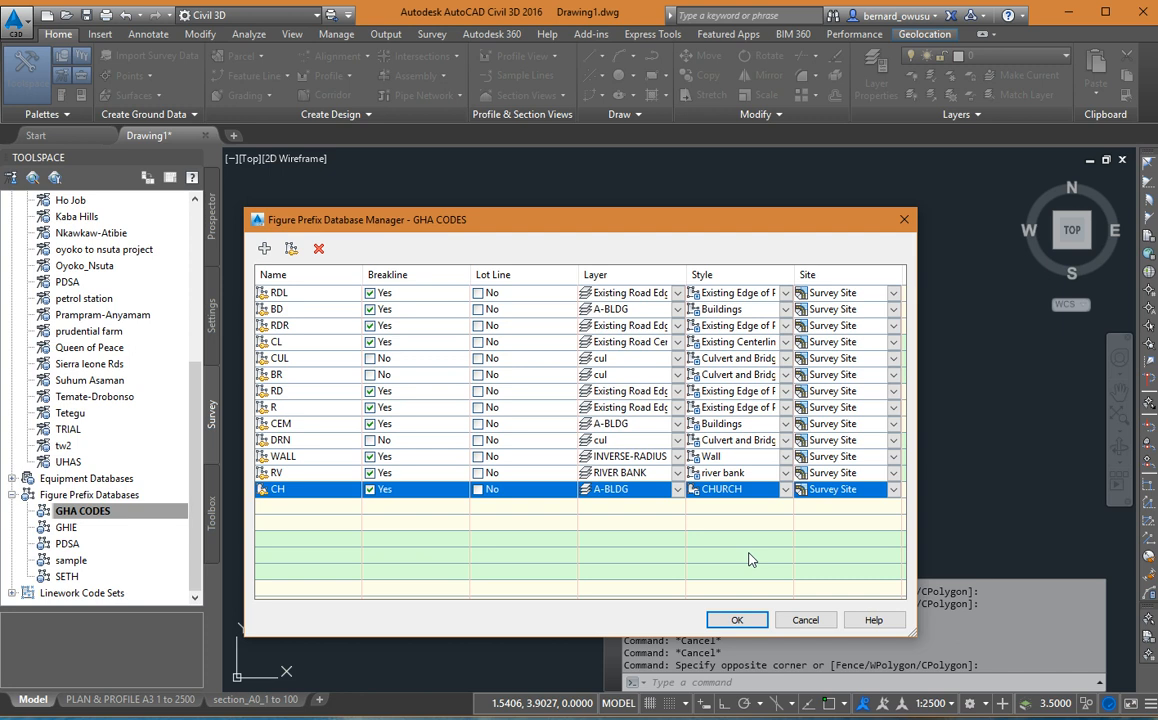
left_click(737, 620)
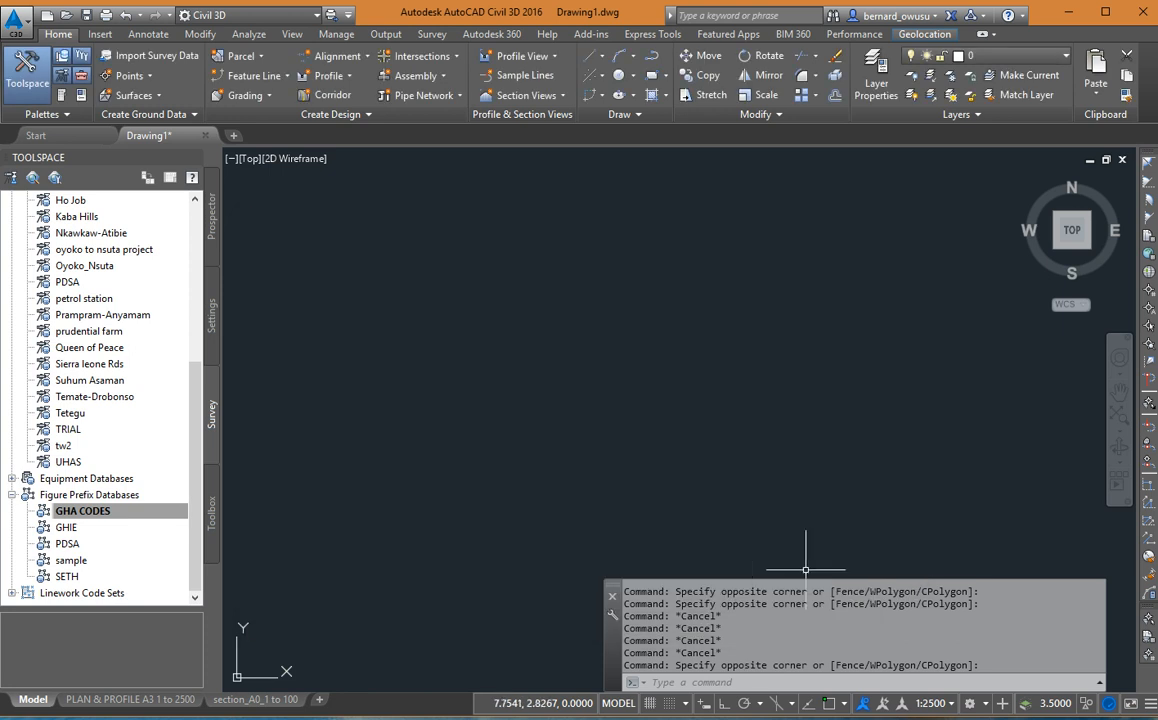